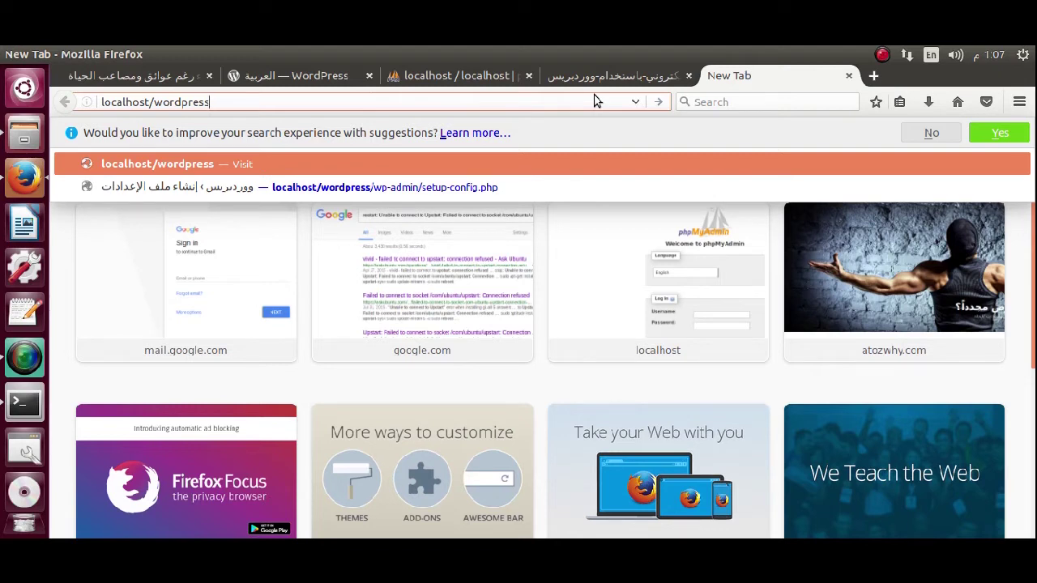
# Load localhost/wordpress and zoom the setup page to 133%.
pyautogui.press('Escape')
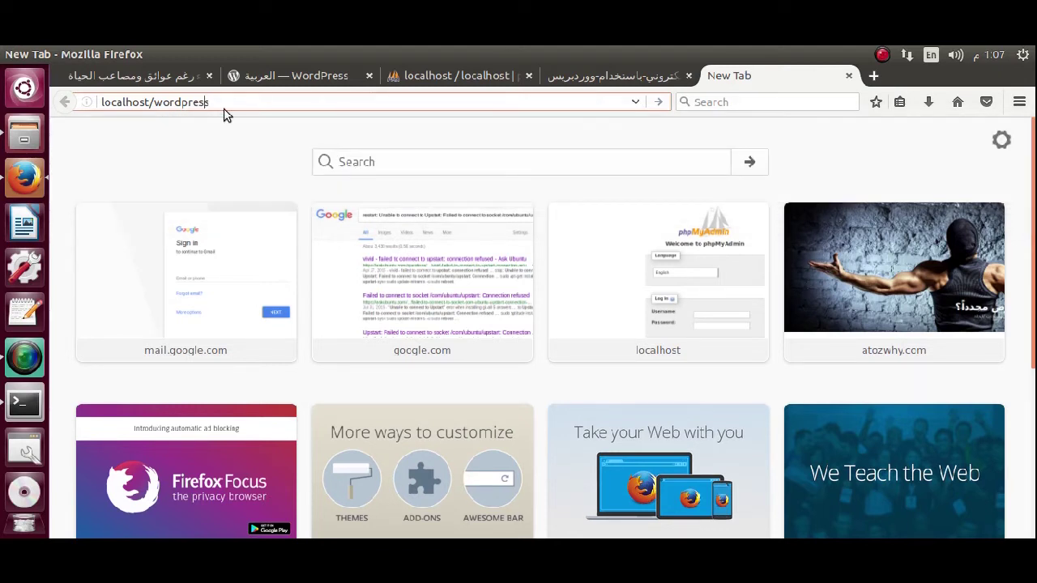
pyautogui.moveTo(209, 102); pyautogui.dragTo(155, 106)
pyautogui.click(218, 103)
pyautogui.press('Return')
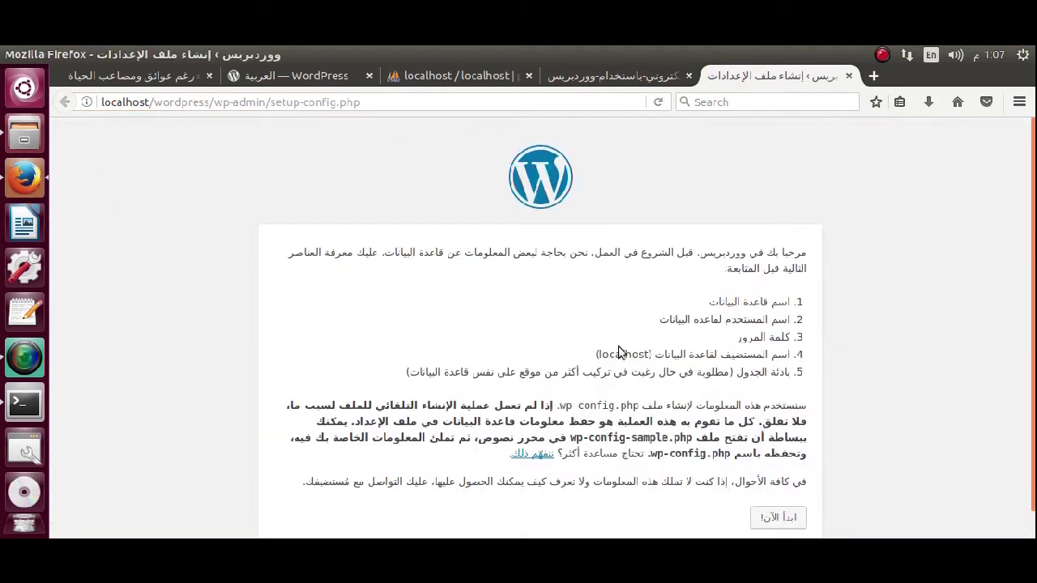
pyautogui.hotkey('ctrl', '+')
pyautogui.hotkey('ctrl', '+')
pyautogui.hotkey('ctrl', '+')
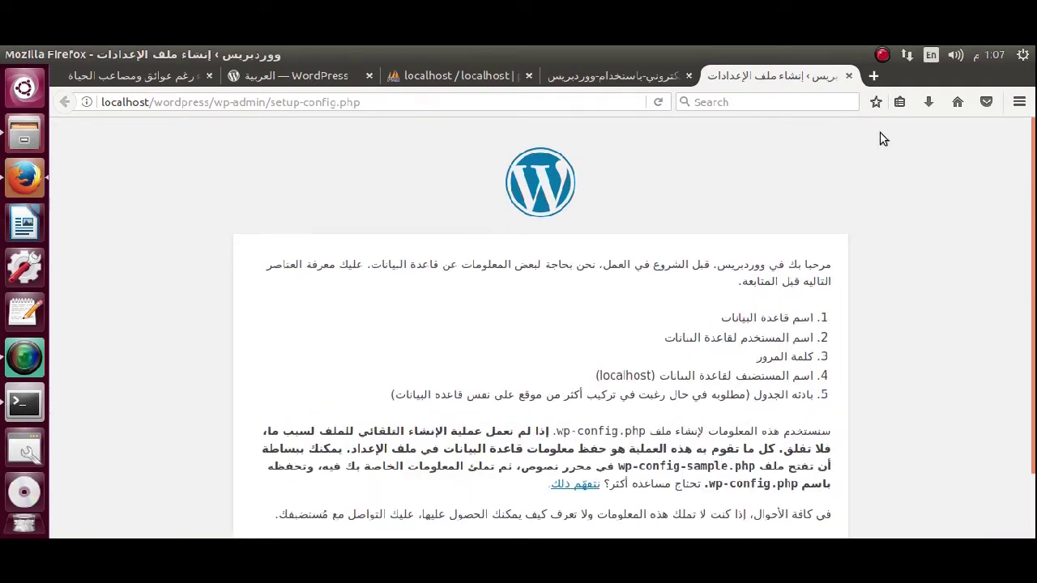
# Highlight the required database name, password and localhost host items in the list.
pyautogui.scroll(-3, 883, 139)
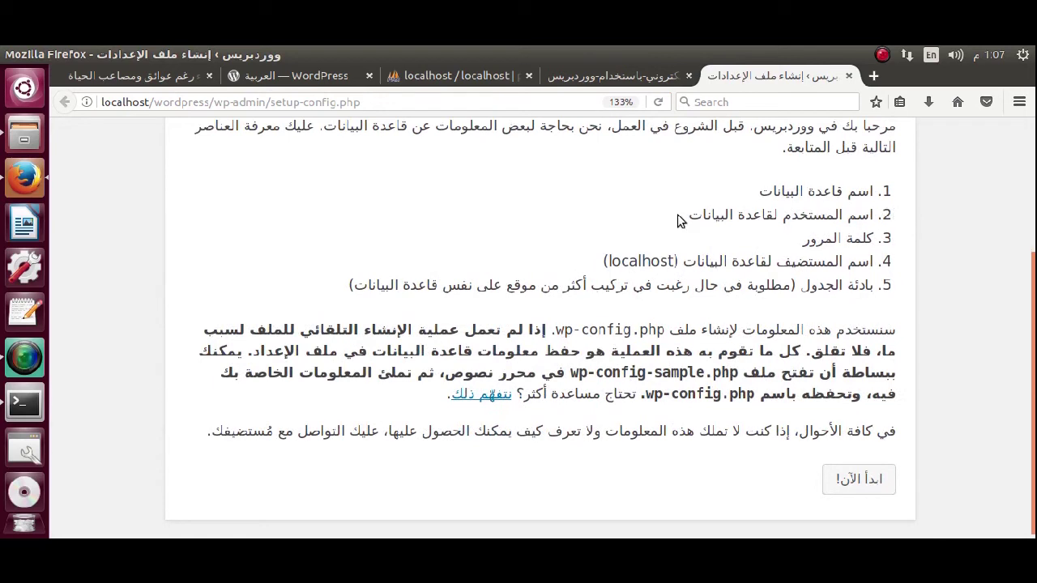
pyautogui.press('alt')
pyautogui.moveTo(751, 193); pyautogui.dragTo(898, 201)
pyautogui.moveTo(708, 215); pyautogui.dragTo(802, 239)
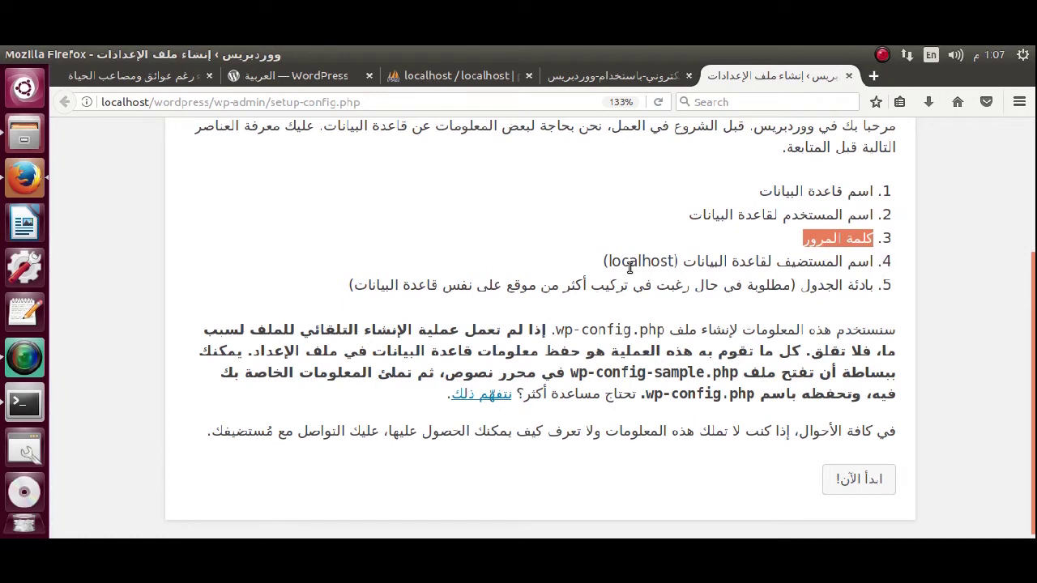
pyautogui.moveTo(615, 266); pyautogui.dragTo(608, 262)
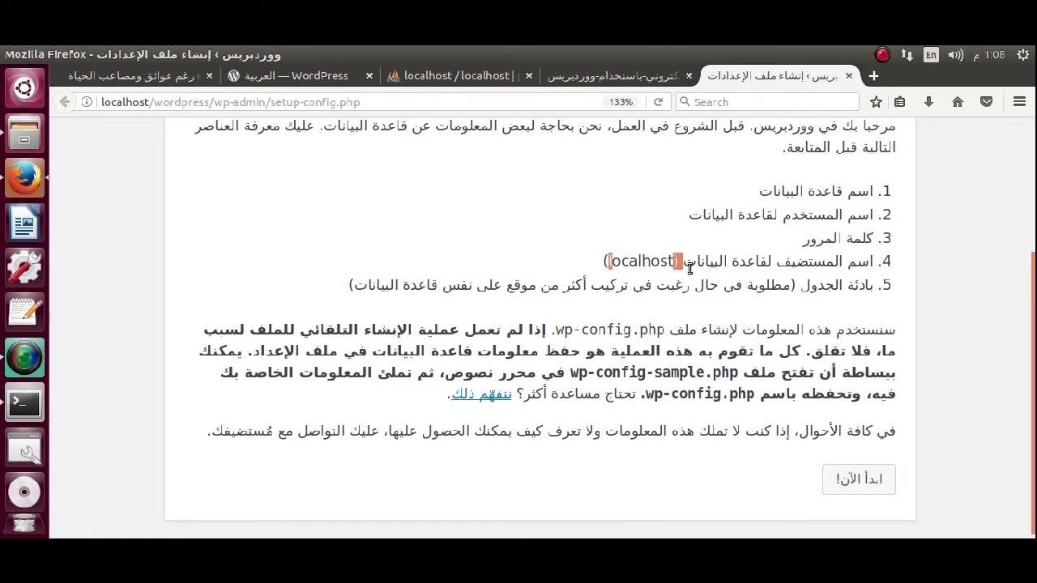
pyautogui.click(648, 306)
# In the phpMyAdmin tab, trim the address to localhost/phpmyadmin/ and reload the Databases list.
pyautogui.click(443, 79)
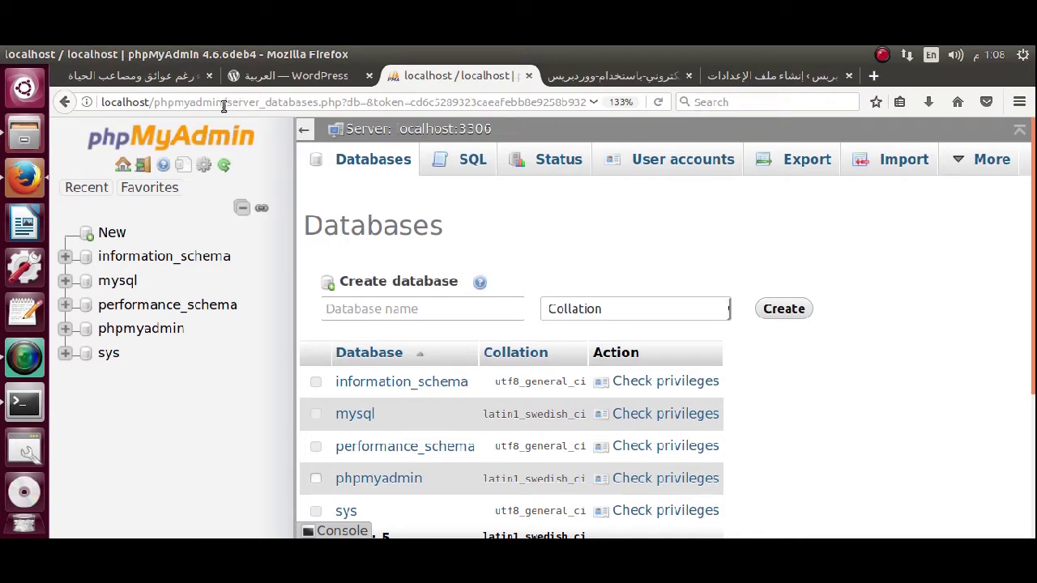
pyautogui.moveTo(227, 102); pyautogui.dragTo(672, 102)
pyautogui.press('BackSpace')
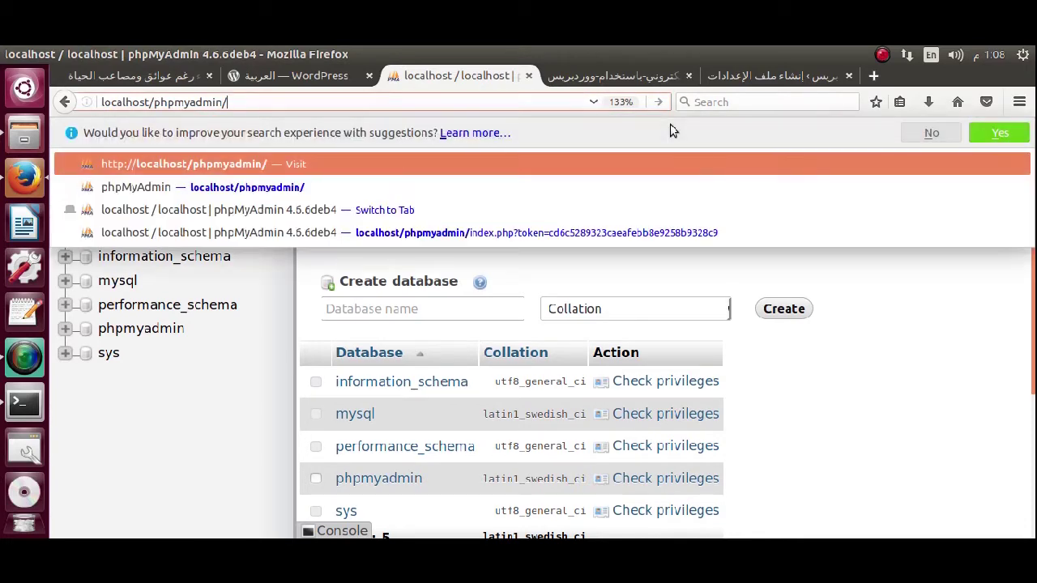
pyautogui.moveTo(125, 103); pyautogui.dragTo(232, 105)
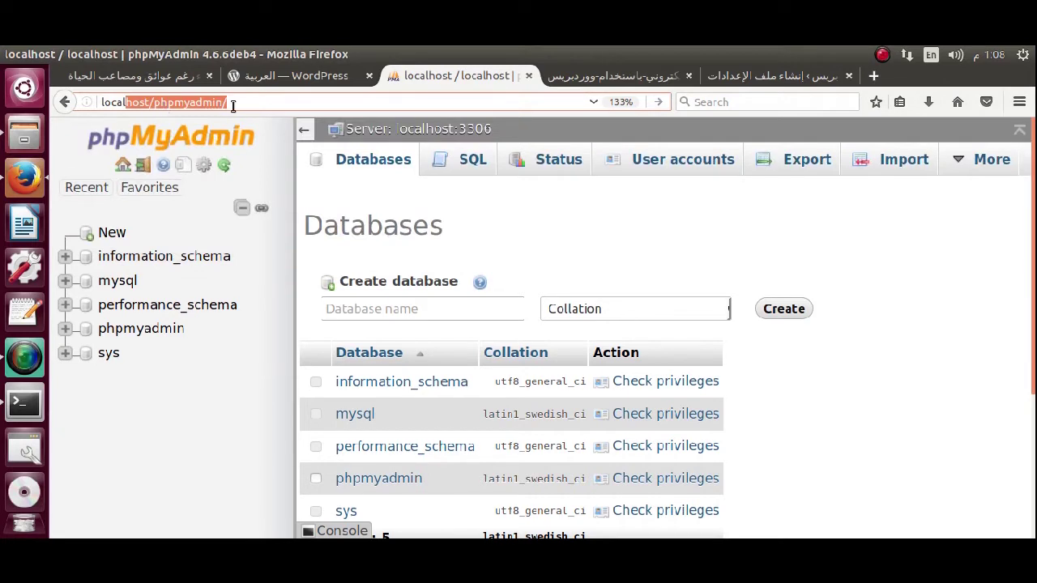
pyautogui.click(233, 104)
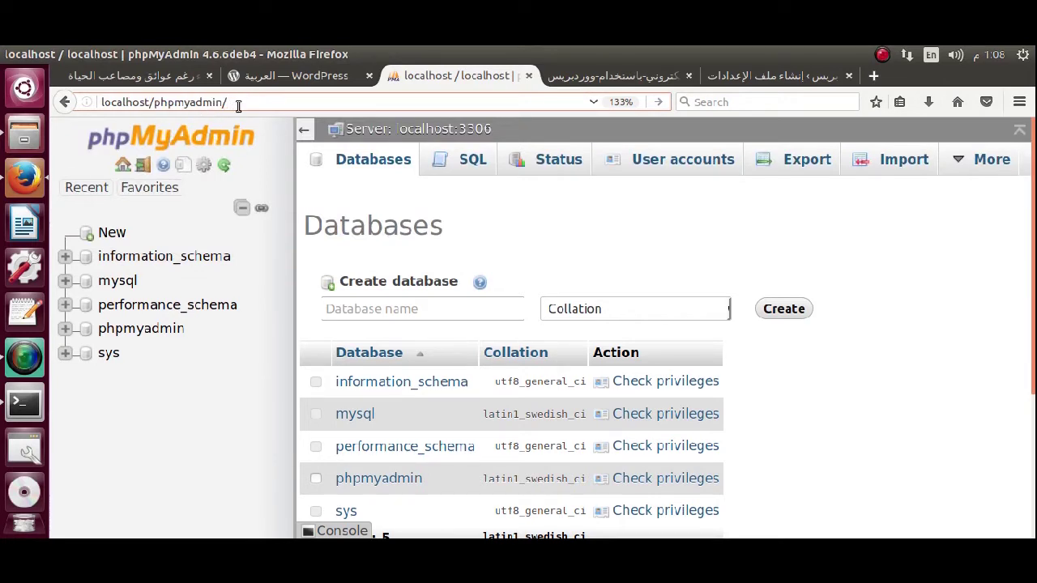
pyautogui.moveTo(227, 104); pyautogui.dragTo(101, 103)
pyautogui.click(502, 212)
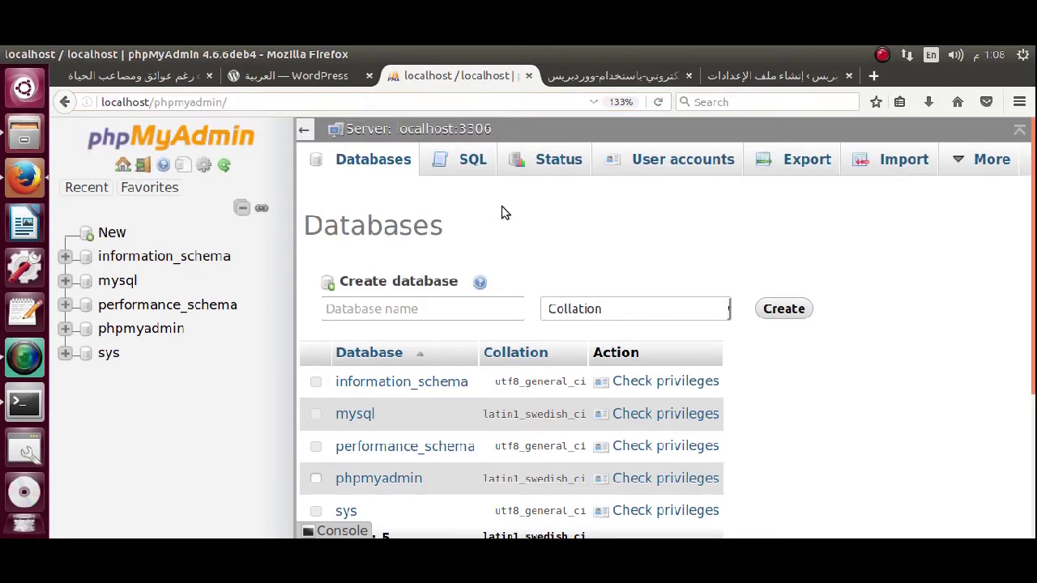
pyautogui.click(367, 162)
# Collapse the navigation panel and zoom to 200% with the Database name field focused.
pyautogui.scroll(-1, 488, 253)
pyautogui.click(488, 250)
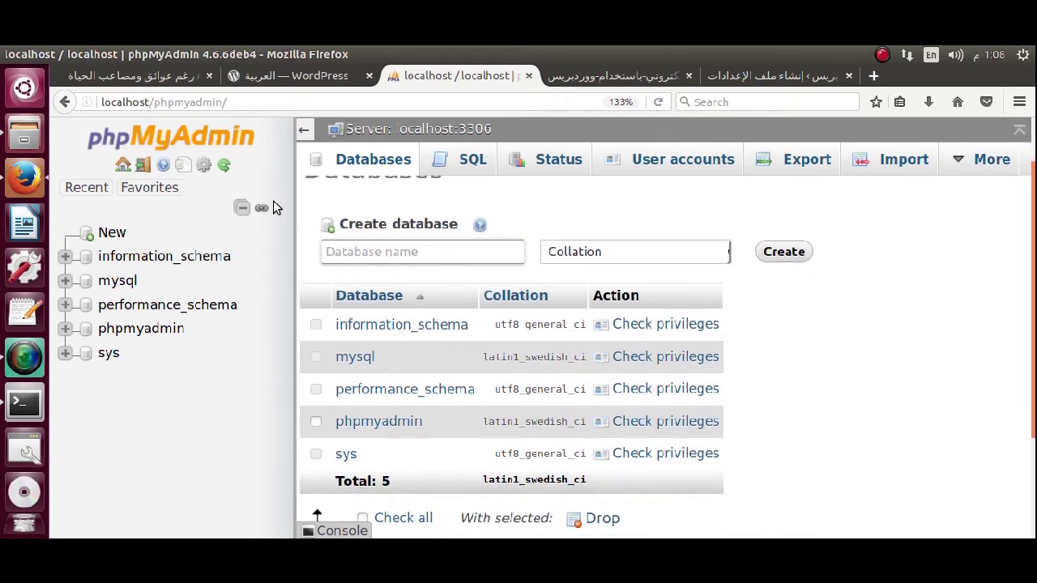
pyautogui.moveTo(294, 197); pyautogui.dragTo(3, 166)
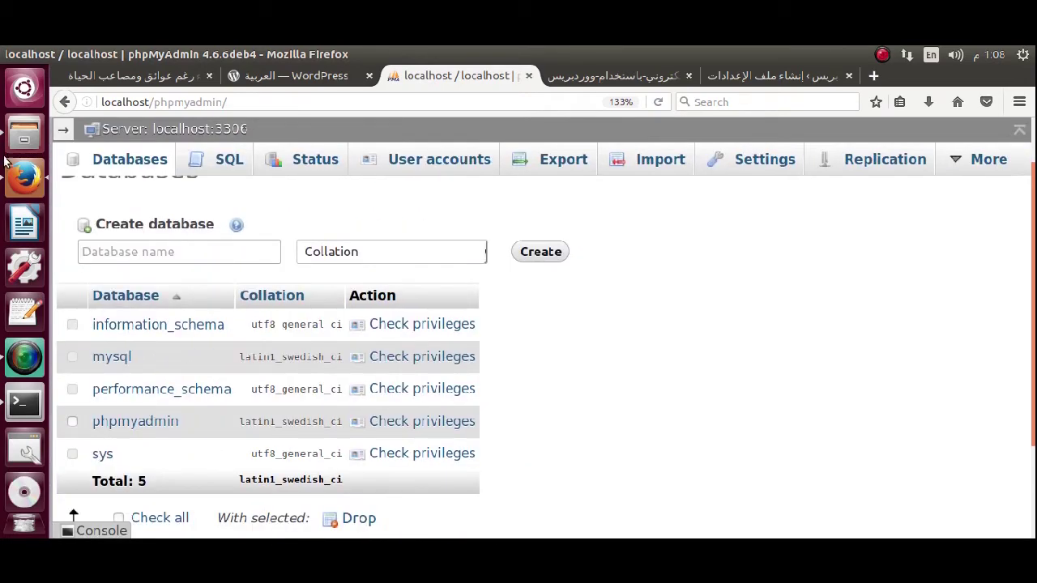
pyautogui.hotkey('ctrl', '+')
pyautogui.hotkey('ctrl', '+')
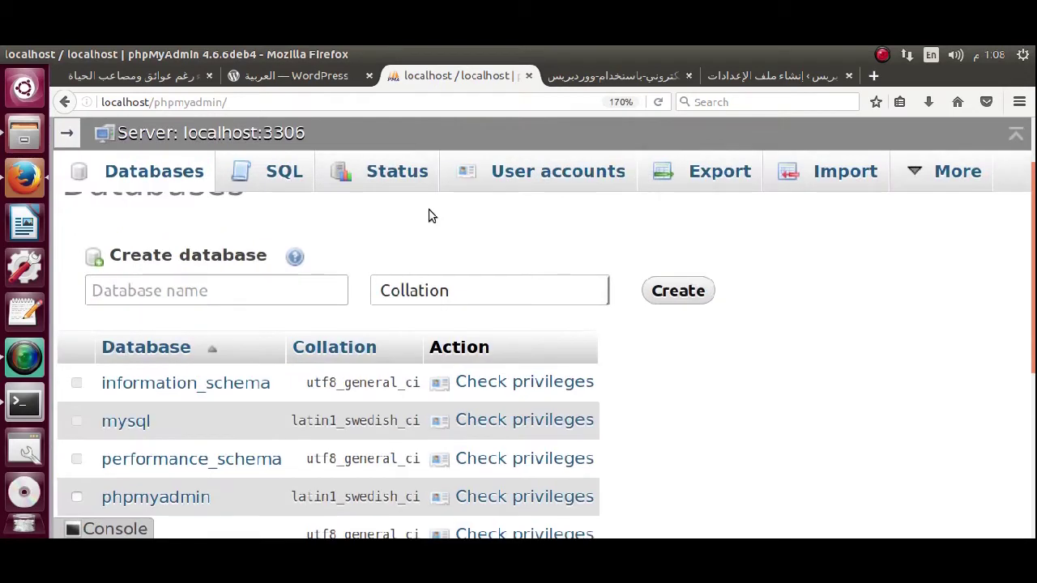
pyautogui.hotkey('ctrl', '+')
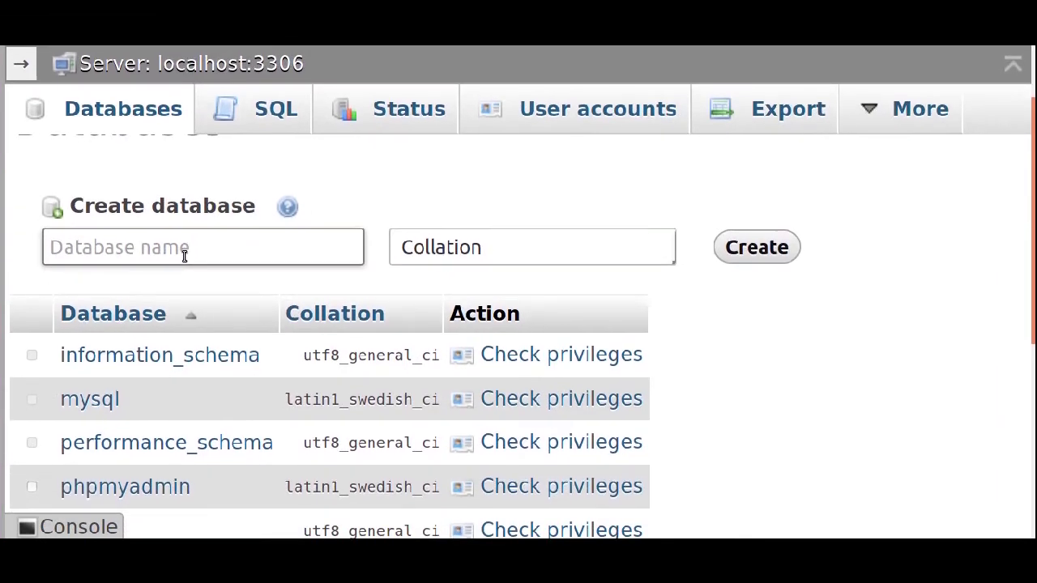
pyautogui.click(186, 248)
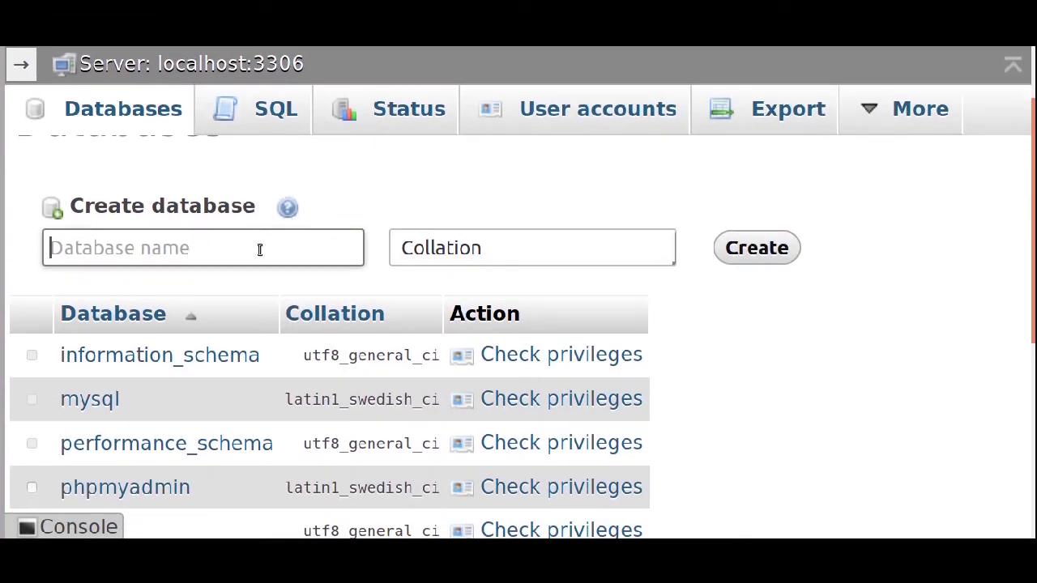
# Enter wordpress as the new database name.
pyautogui.write('wordpress')
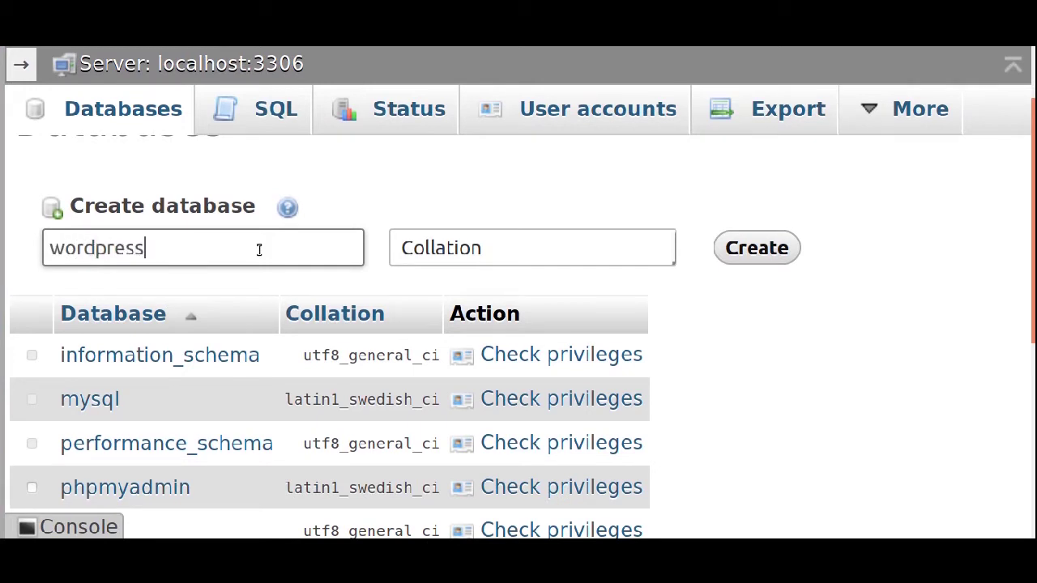
# Select the utf8_unicode_ci collation and create the database.
pyautogui.click(473, 260)
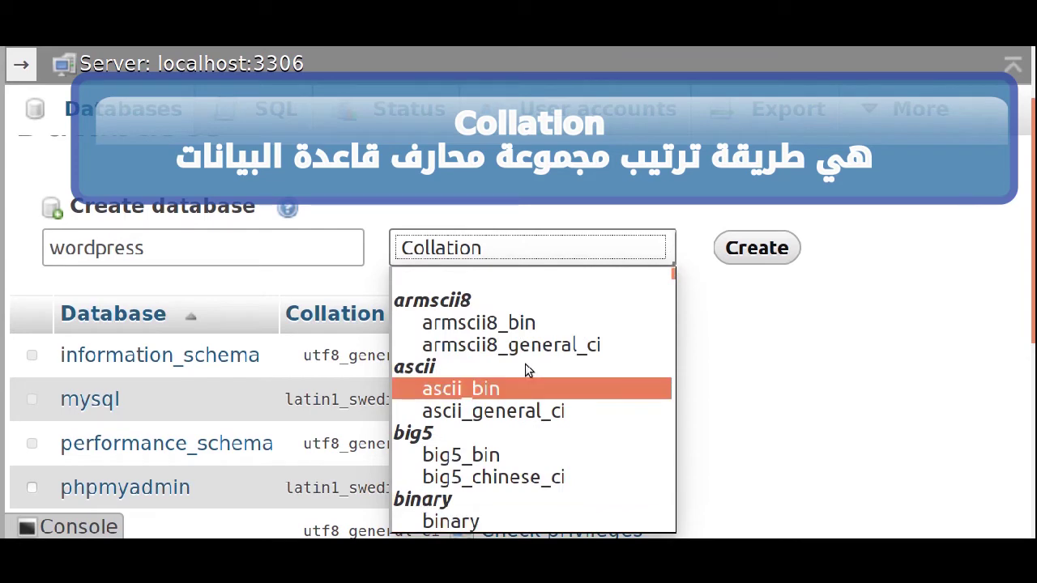
pyautogui.press('b')
pyautogui.press('Down')
pyautogui.press('Down')
pyautogui.press('Down')
pyautogui.press('Down')
pyautogui.press('Down')
pyautogui.press('Down')
pyautogui.press('Down')
pyautogui.press('Down')
pyautogui.press('Down')
pyautogui.press('Down')
pyautogui.press('Down')
pyautogui.press('Down')
pyautogui.press('Down')
pyautogui.press('Down')
pyautogui.press('Down')
pyautogui.press('Down')
pyautogui.press('Down')
pyautogui.press('Down')
pyautogui.press('Down')
pyautogui.press('Down')
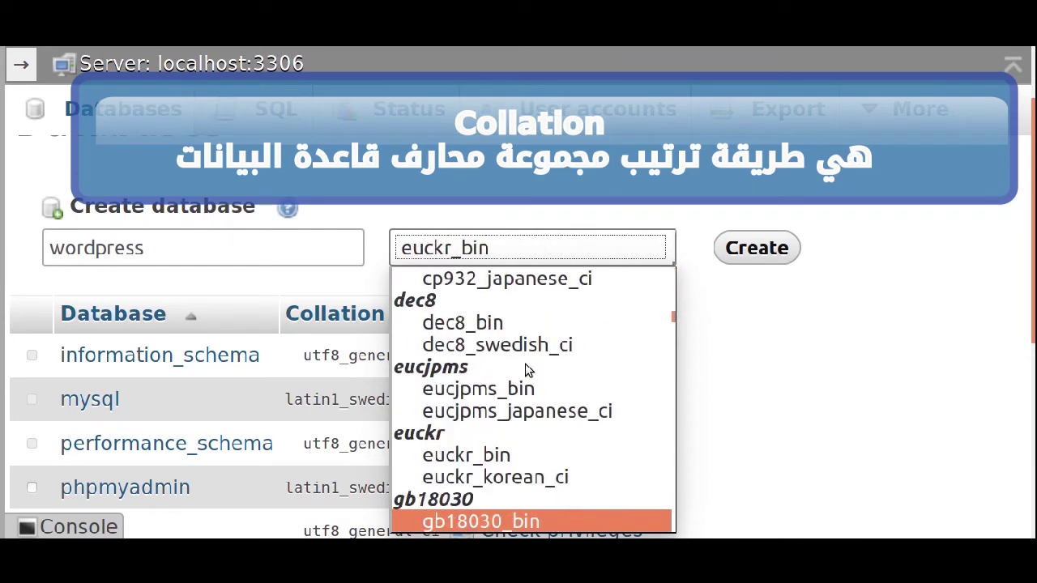
pyautogui.press('Down')
pyautogui.press('Down')
pyautogui.press('Down')
pyautogui.press('Down')
pyautogui.press('Down')
pyautogui.press('Down')
pyautogui.press('Down')
pyautogui.press('Down')
pyautogui.press('Down')
pyautogui.press('Down')
pyautogui.press('Down')
pyautogui.press('Down')
pyautogui.press('Down')
pyautogui.press('Down')
pyautogui.press('Down')
pyautogui.press('Down')
pyautogui.press('Down')
pyautogui.press('Down')
pyautogui.press('Down')
pyautogui.press('Down')
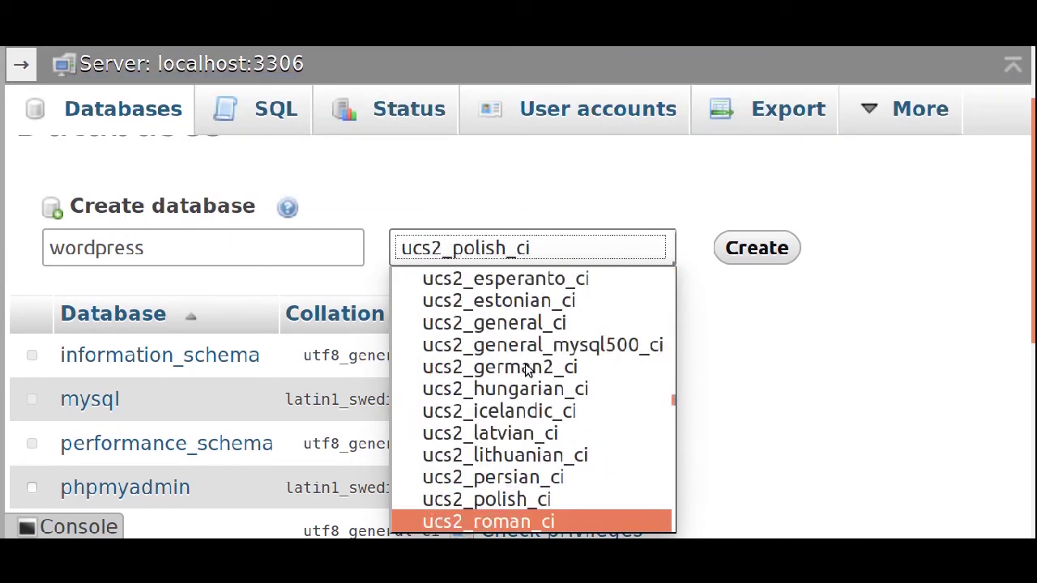
pyautogui.press('Down')
pyautogui.press('Down')
pyautogui.press('Down')
pyautogui.press('Down')
pyautogui.press('Down')
pyautogui.press('Down')
pyautogui.press('Down')
pyautogui.press('Down')
pyautogui.press('Down')
pyautogui.press('Down')
pyautogui.press('Down')
pyautogui.press('Down')
pyautogui.press('Down')
pyautogui.press('Down')
pyautogui.press('Down')
pyautogui.press('Down')
pyautogui.press('Down')
pyautogui.press('Down')
pyautogui.press('Down')
pyautogui.press('Down')
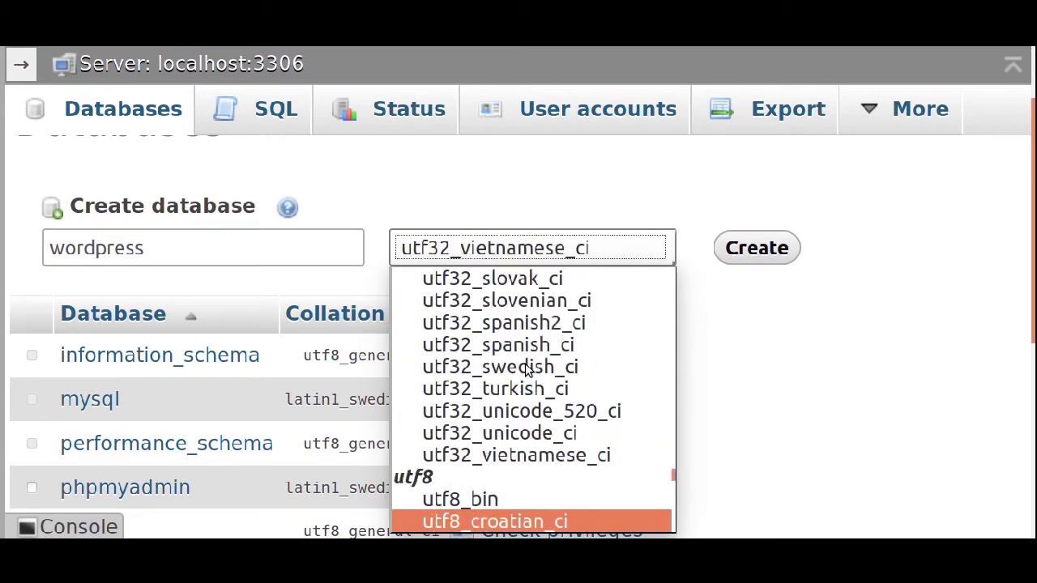
pyautogui.press('Down')
pyautogui.press('Down')
pyautogui.press('Down')
pyautogui.press('Down')
pyautogui.press('Down')
pyautogui.press('Down')
pyautogui.press('Down')
pyautogui.press('Down')
pyautogui.press('Down')
pyautogui.press('Down')
pyautogui.press('Down')
pyautogui.press('Down')
pyautogui.press('Down')
pyautogui.press('Down')
pyautogui.press('Down')
pyautogui.press('Down')
pyautogui.press('Down')
pyautogui.press('Down')
pyautogui.press('Down')
pyautogui.press('Down')
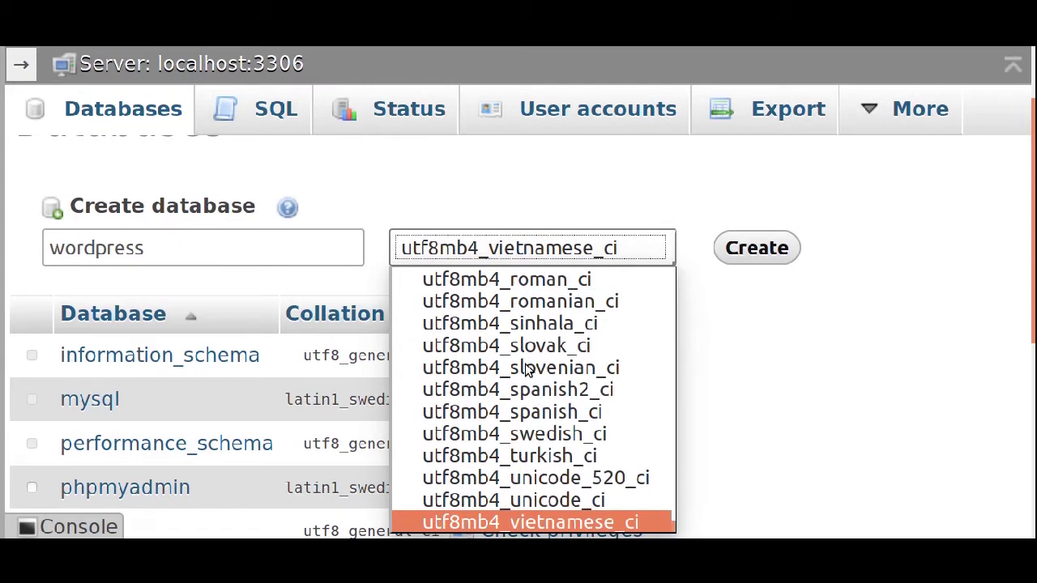
pyautogui.press('Up')
pyautogui.press('Up')
pyautogui.press('Up')
pyautogui.press('Up')
pyautogui.press('Up')
pyautogui.press('Up')
pyautogui.press('Up')
pyautogui.press('Up')
pyautogui.press('Up')
pyautogui.press('Up')
pyautogui.press('Up')
pyautogui.press('Up')
pyautogui.press('Up')
pyautogui.press('Up')
pyautogui.press('Up')
pyautogui.press('Up')
pyautogui.press('Up')
pyautogui.press('Up')
pyautogui.press('Up')
pyautogui.press('Up')
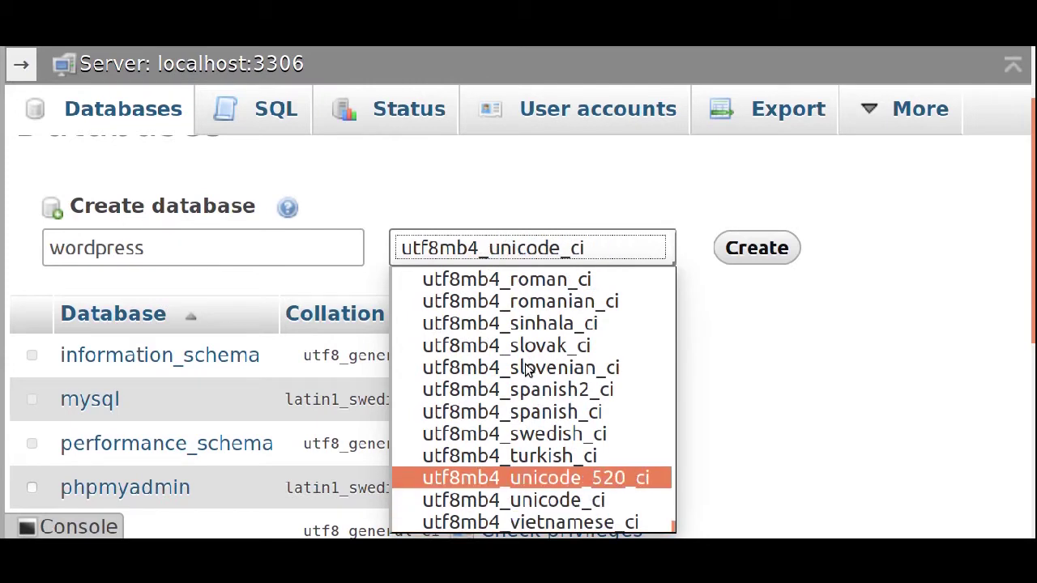
pyautogui.press('Up')
pyautogui.press('Up')
pyautogui.press('Up')
pyautogui.press('Up')
pyautogui.press('Up')
pyautogui.press('Up')
pyautogui.press('Up')
pyautogui.press('Up')
pyautogui.press('Up')
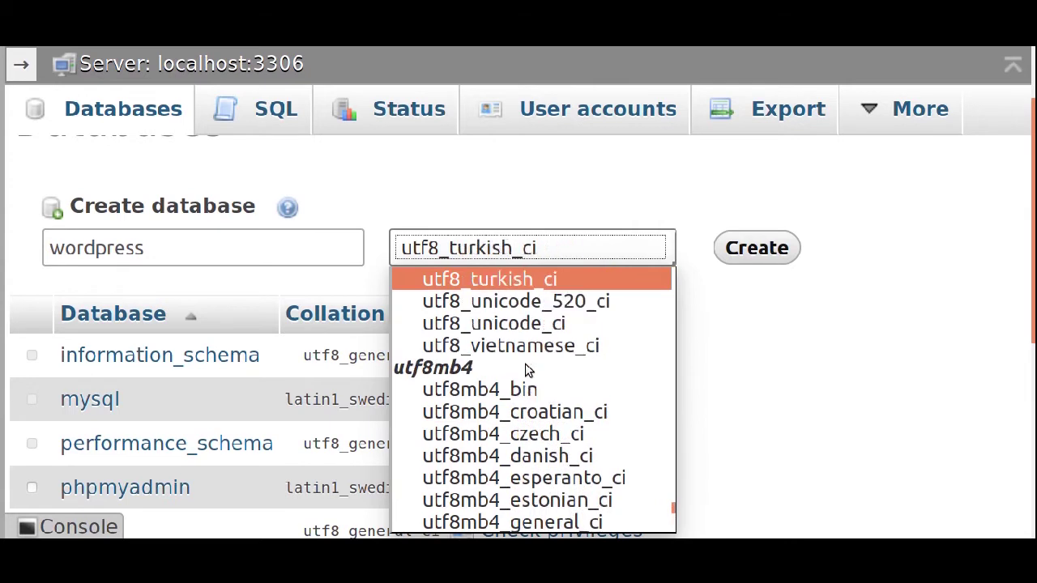
pyautogui.press('Down')
pyautogui.press('Down')
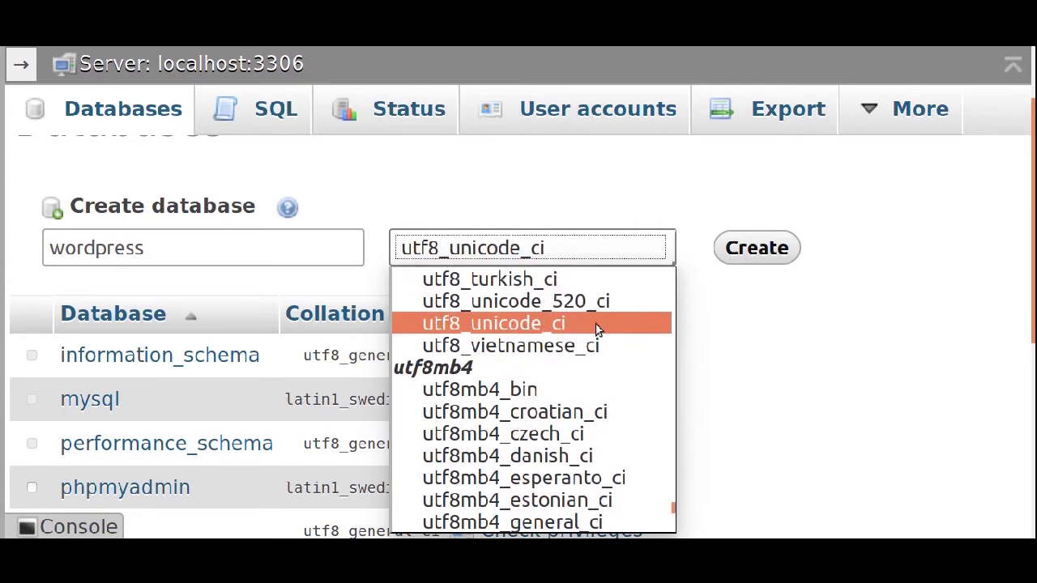
pyautogui.click(425, 334)
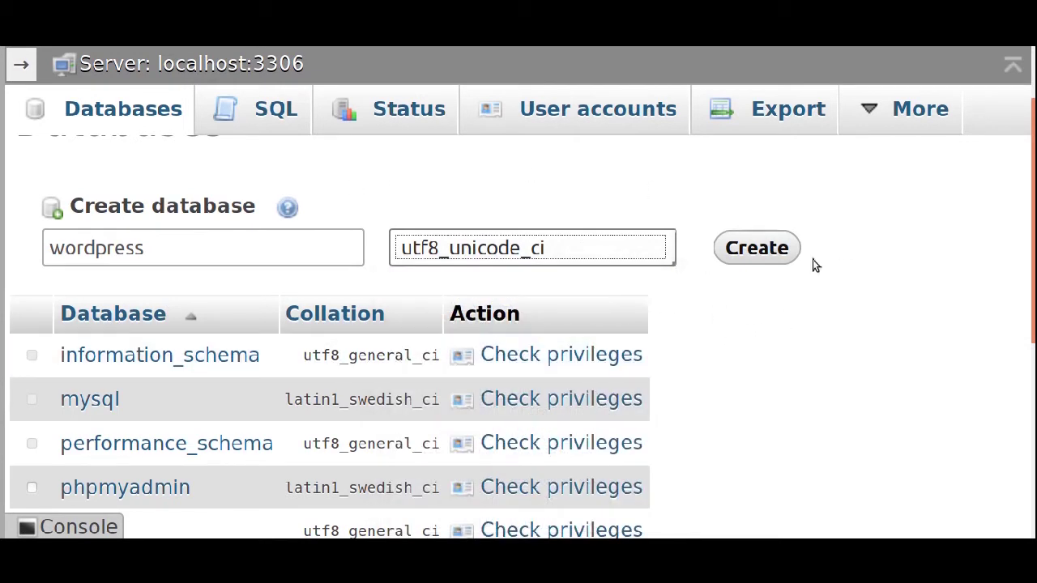
pyautogui.click(745, 259)
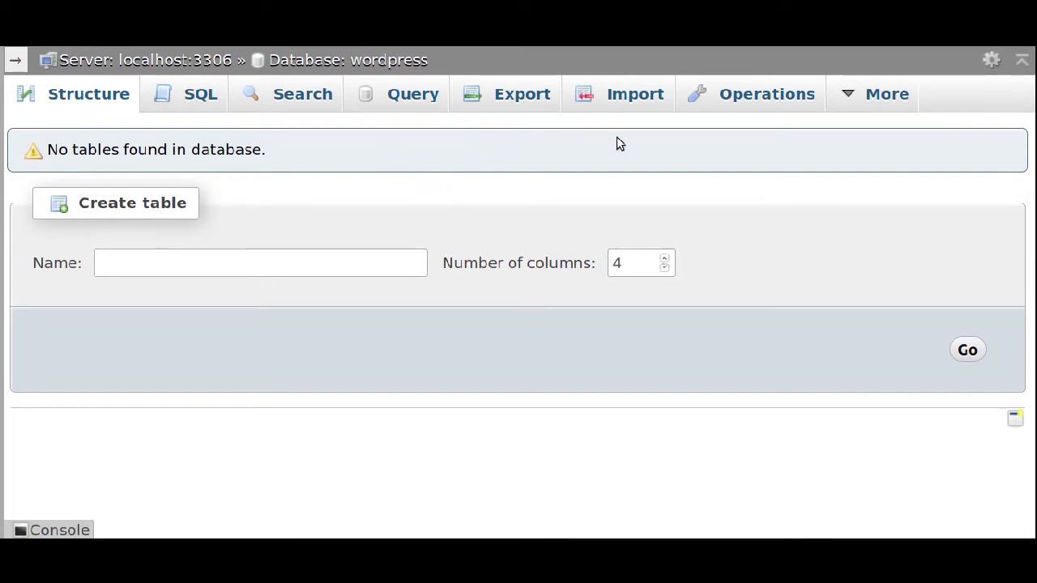
# Open the wordpress database's Privileges view listing its user accounts.
pyautogui.moveTo(850, 103)
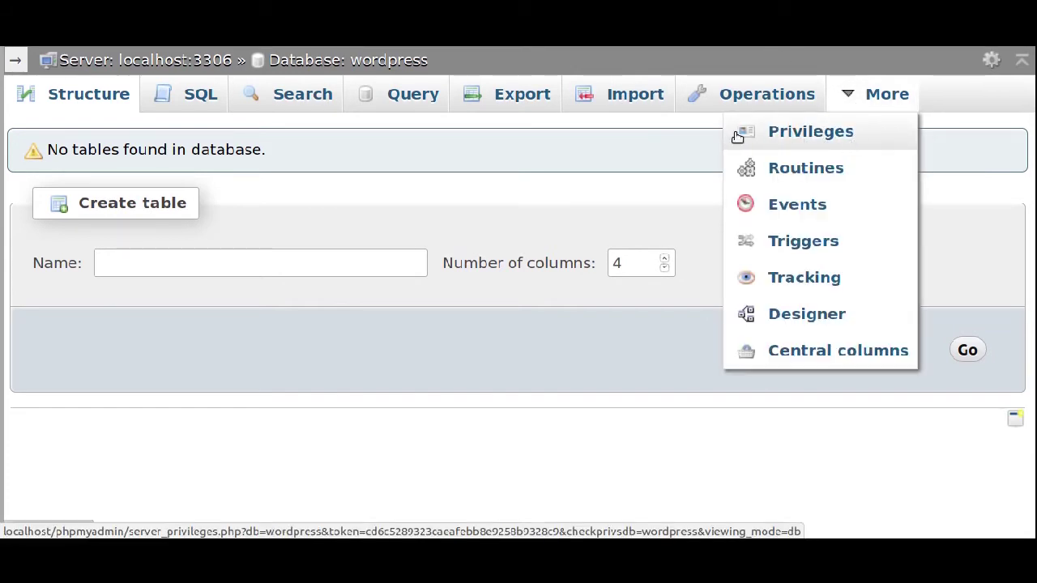
pyautogui.click(821, 143)
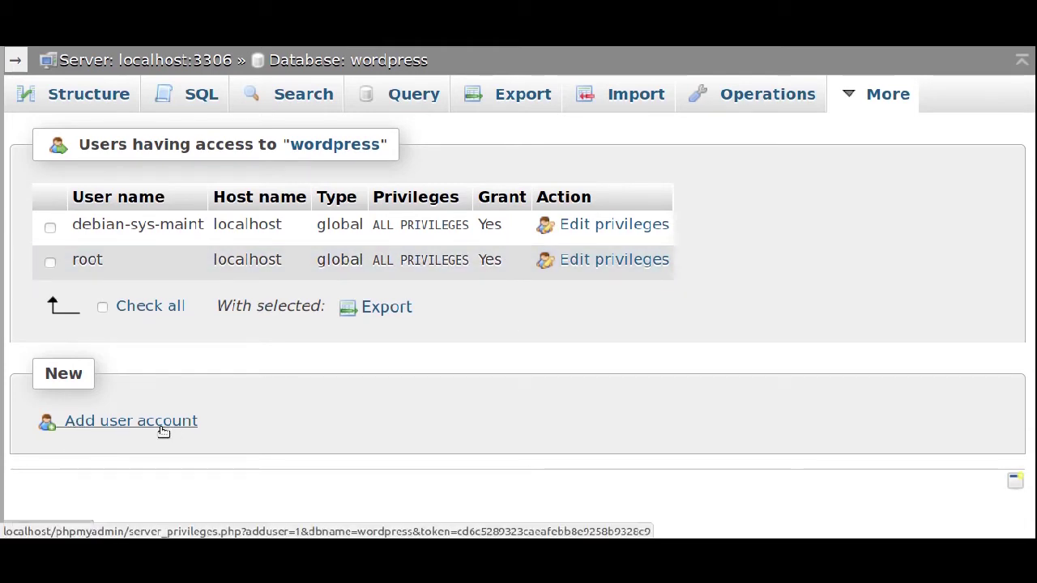
# Start a new user account named wodpress with host name Any host.
pyautogui.click(128, 422)
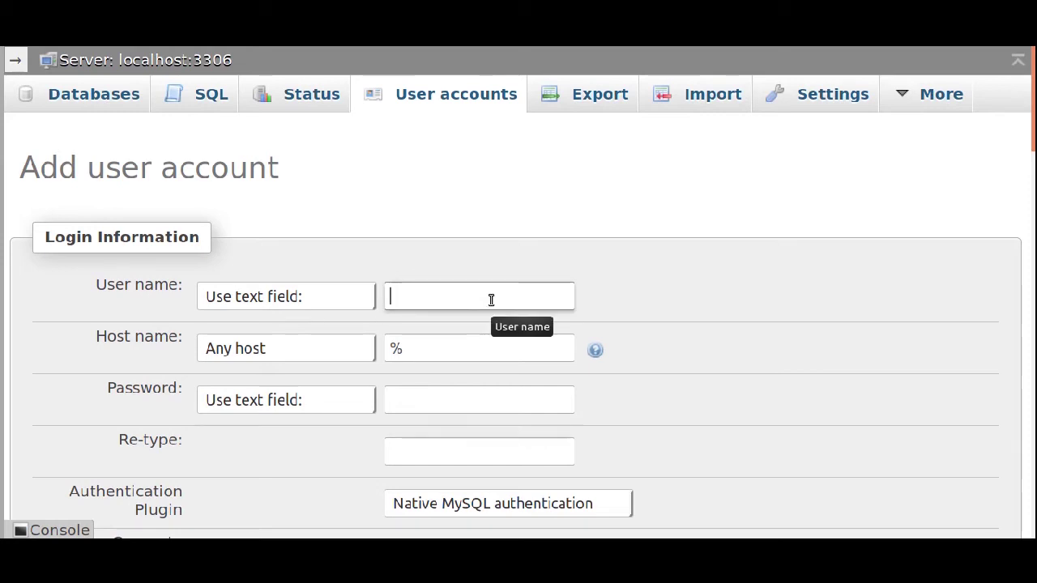
pyautogui.write('wodpress')
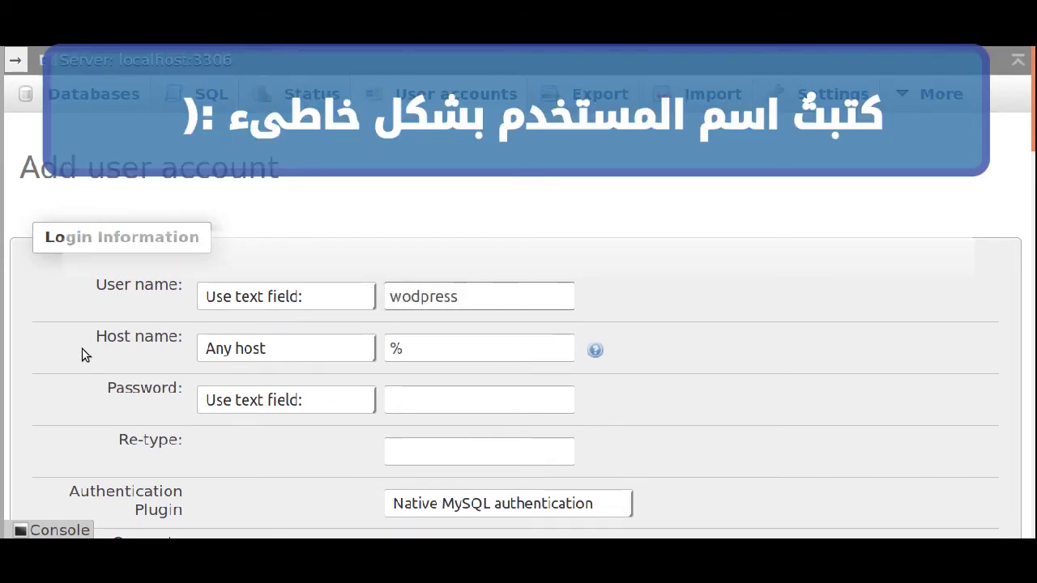
pyautogui.moveTo(91, 347); pyautogui.dragTo(176, 347)
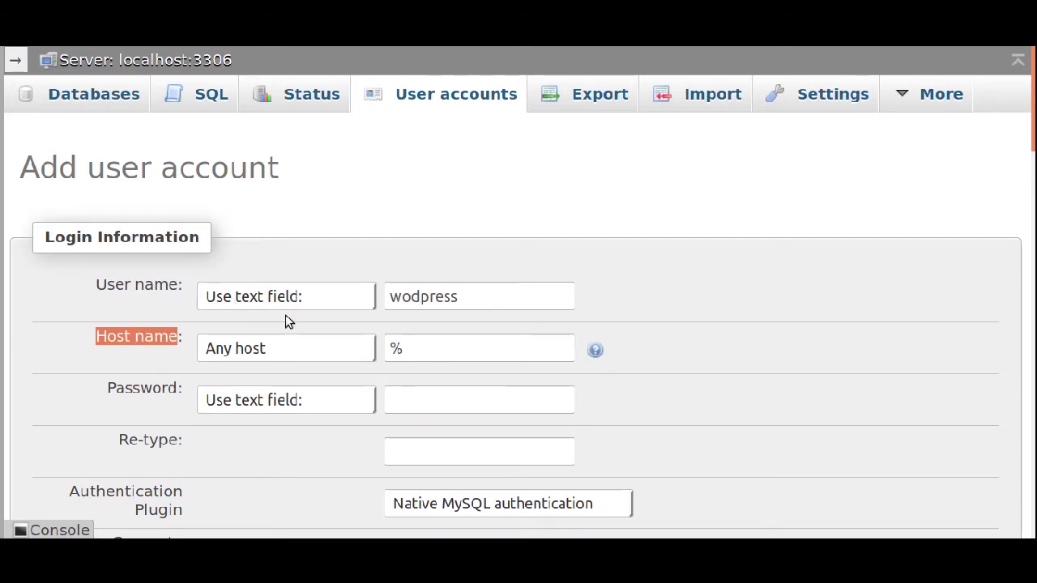
pyautogui.click(411, 348)
pyautogui.click(354, 351)
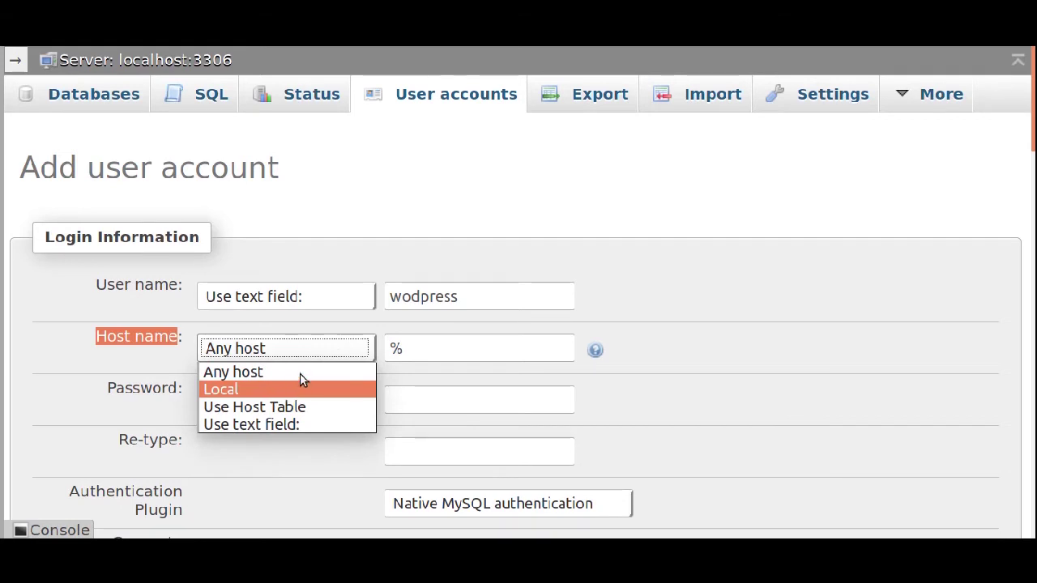
pyautogui.click(158, 356)
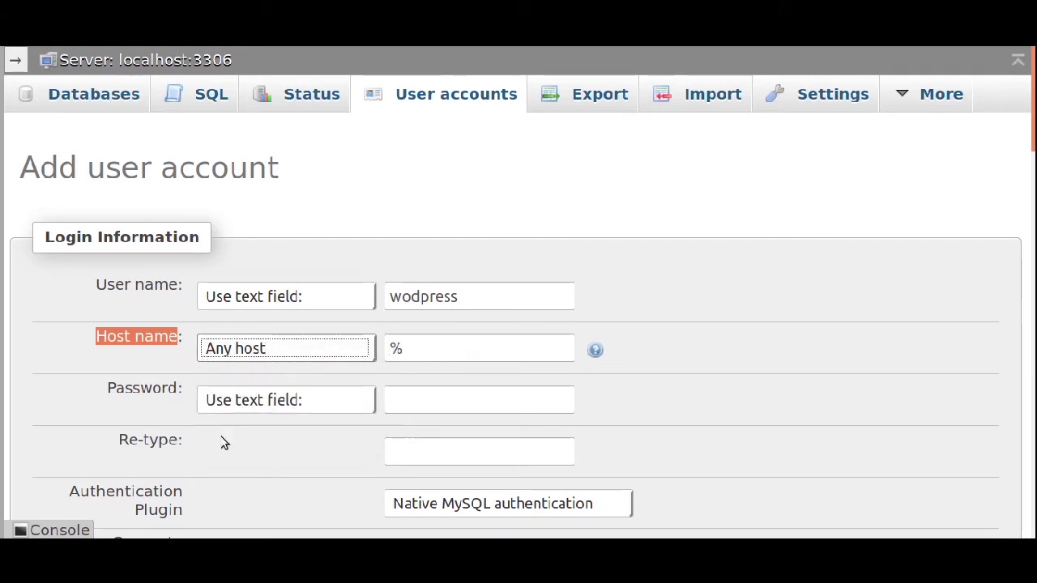
# Enter and retype the account password.
pyautogui.click(475, 399)
pyautogui.write('123456')
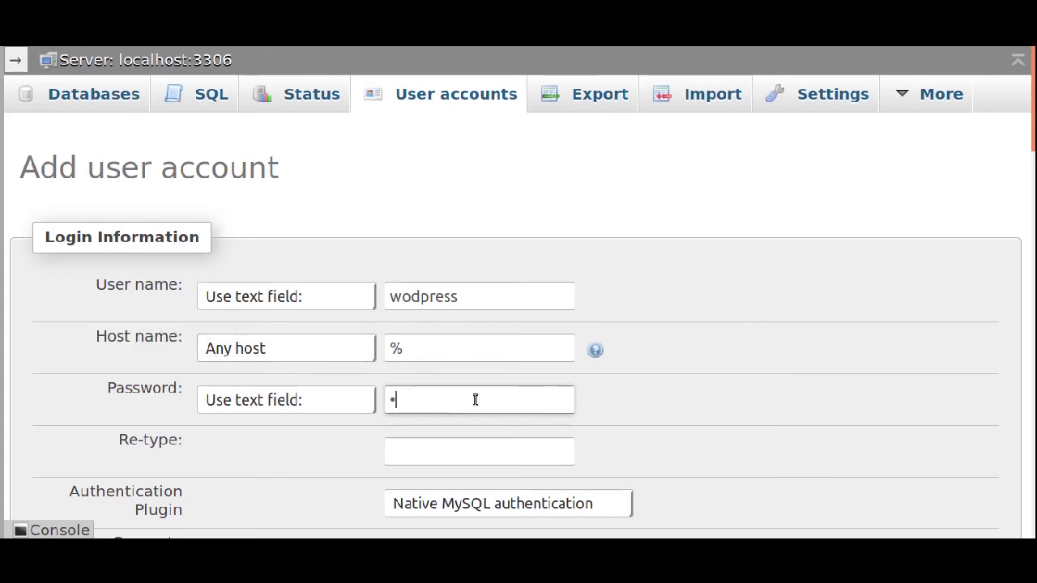
pyautogui.click(477, 446)
pyautogui.write('123456')
pyautogui.scroll(-10, 345, 300)
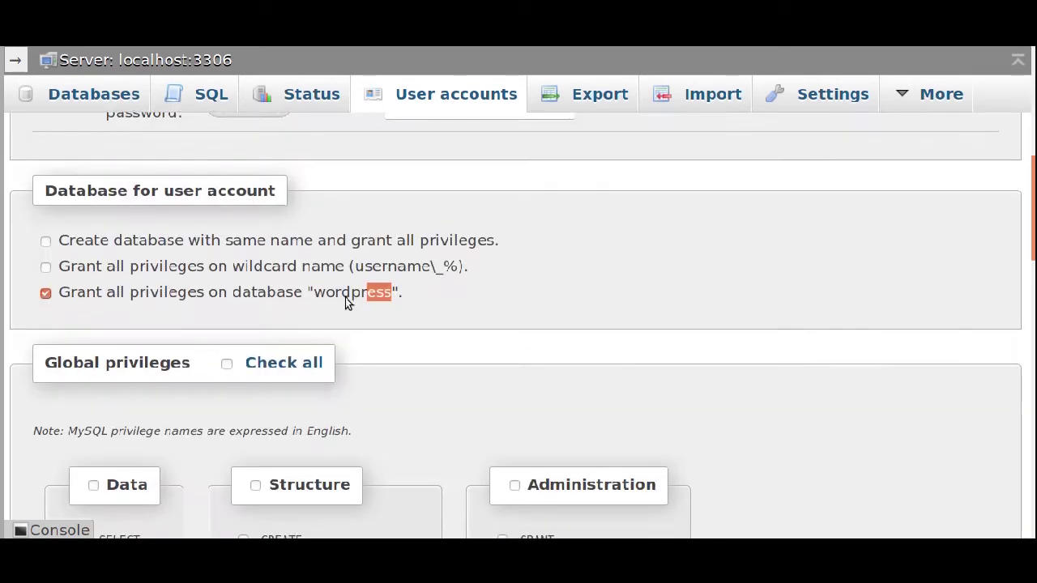
pyautogui.scroll(-1, 345, 298)
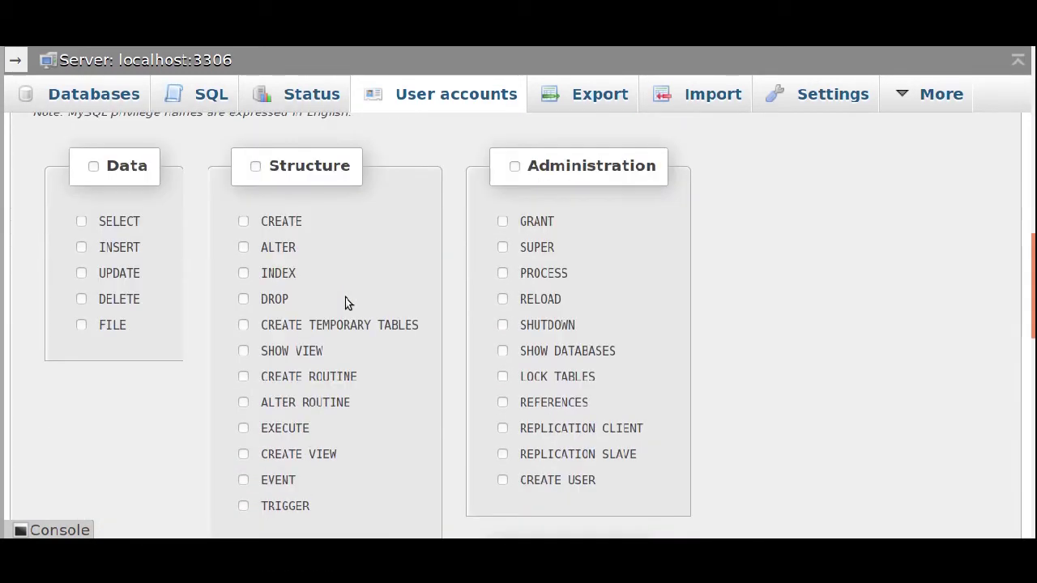
pyautogui.scroll(1, 345, 302)
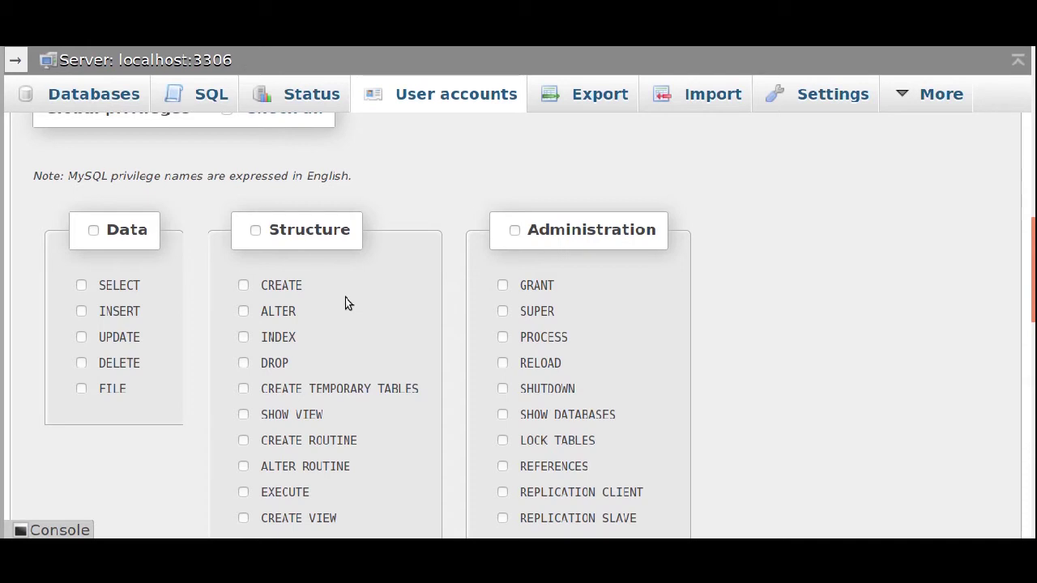
pyautogui.scroll(1, 345, 300)
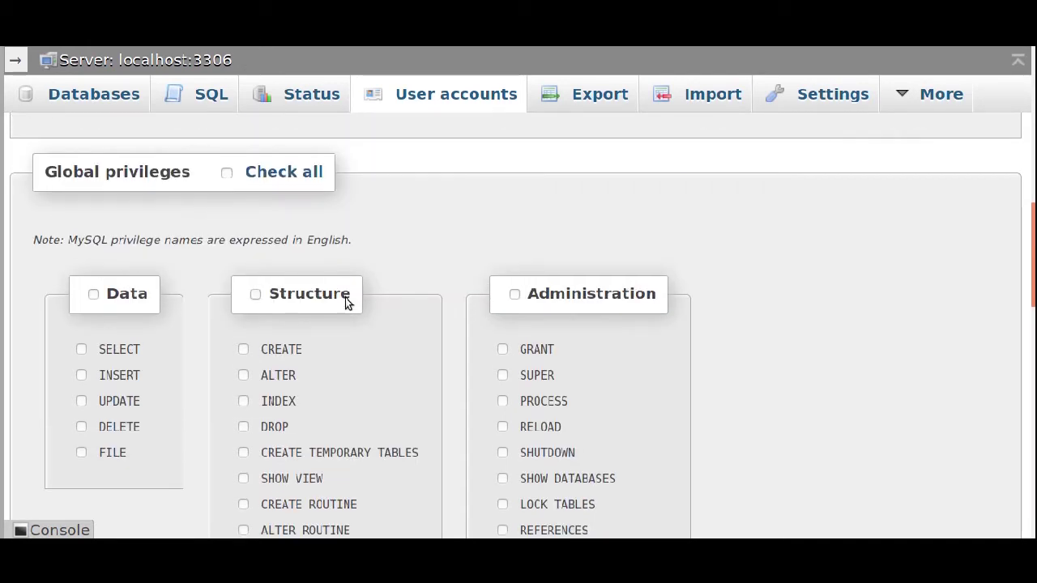
# Grant all global privileges, create the account, and decline saving the login.
pyautogui.click(227, 174)
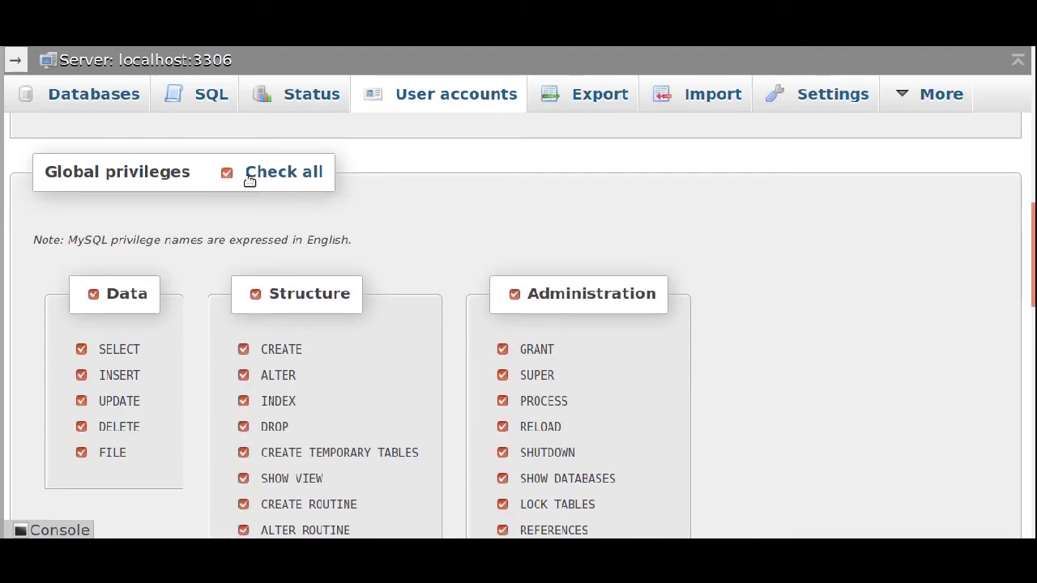
pyautogui.scroll(-5, 549, 219)
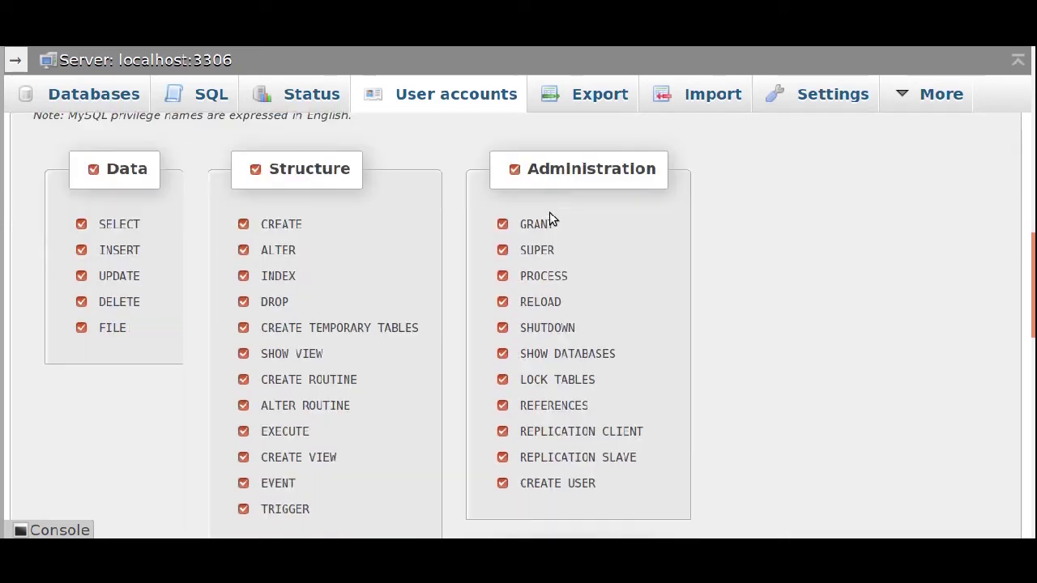
pyautogui.scroll(-5, 549, 218)
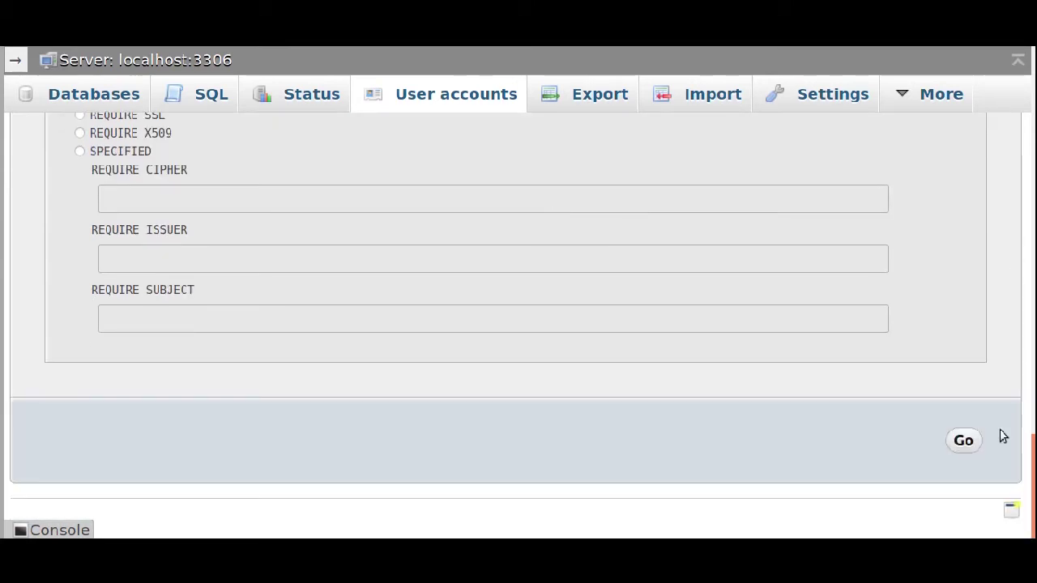
pyautogui.click(963, 443)
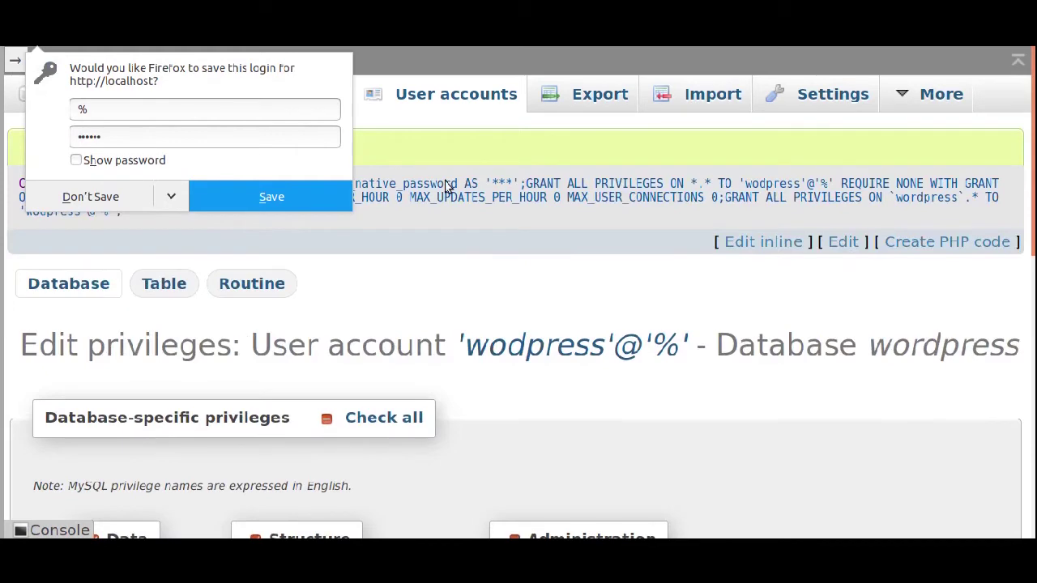
pyautogui.click(103, 197)
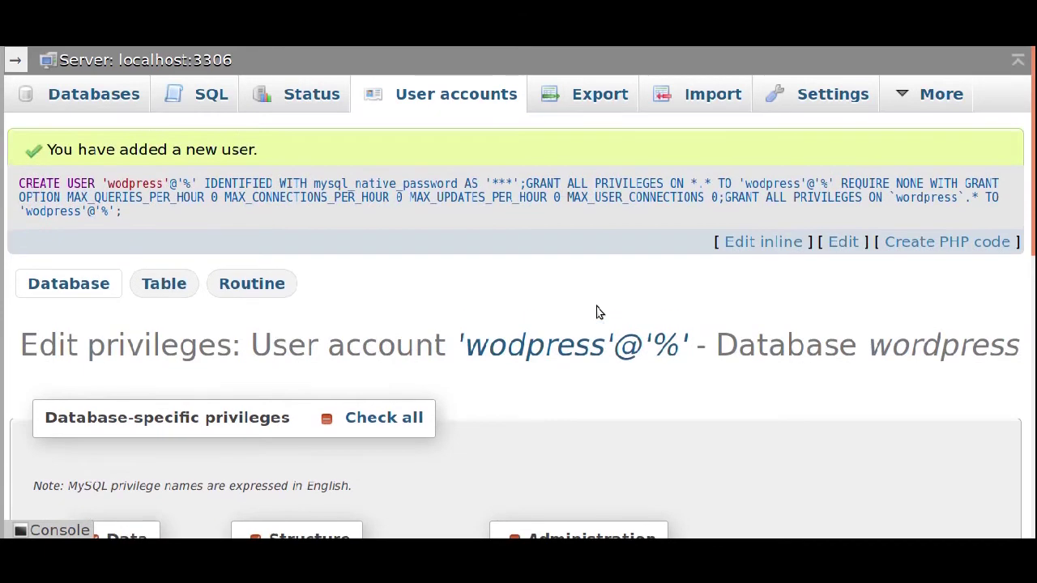
# Exit the browser's full-screen mode to show the new-user confirmation.
pyautogui.press('F11')
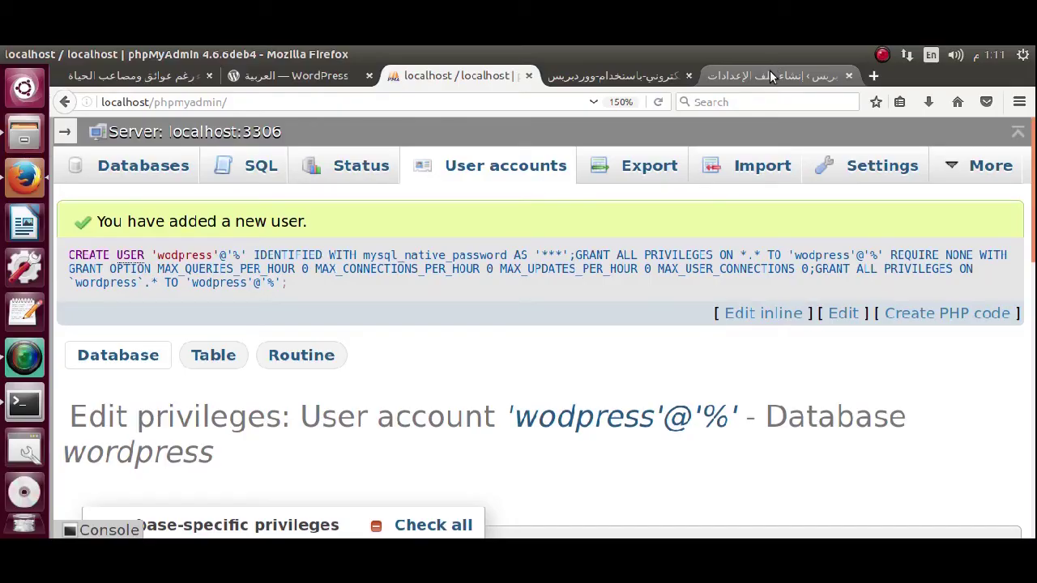
# Return to the WordPress setup page and begin the database configuration step.
pyautogui.click(770, 73)
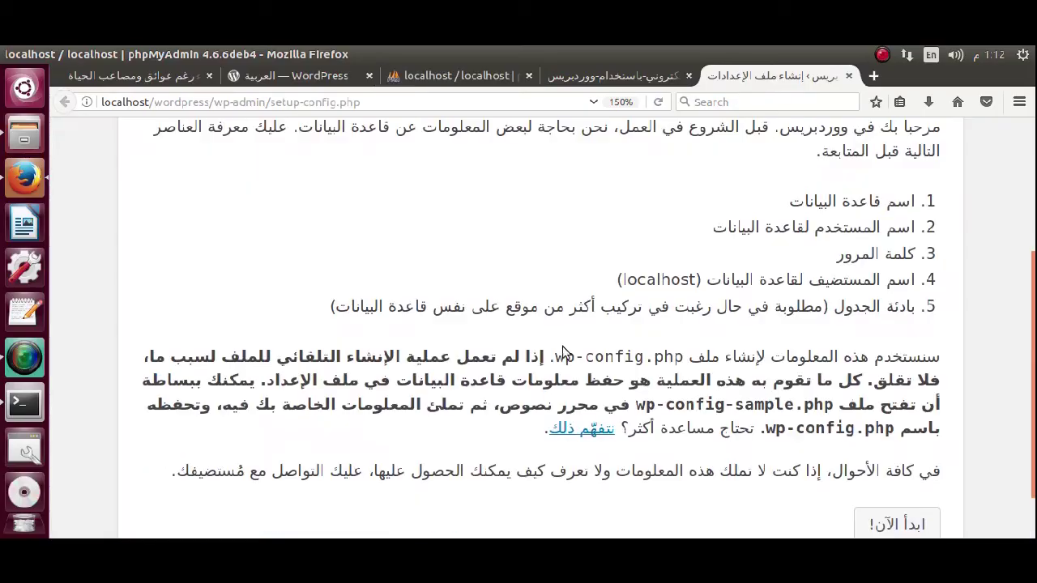
pyautogui.scroll(4, 504, 318)
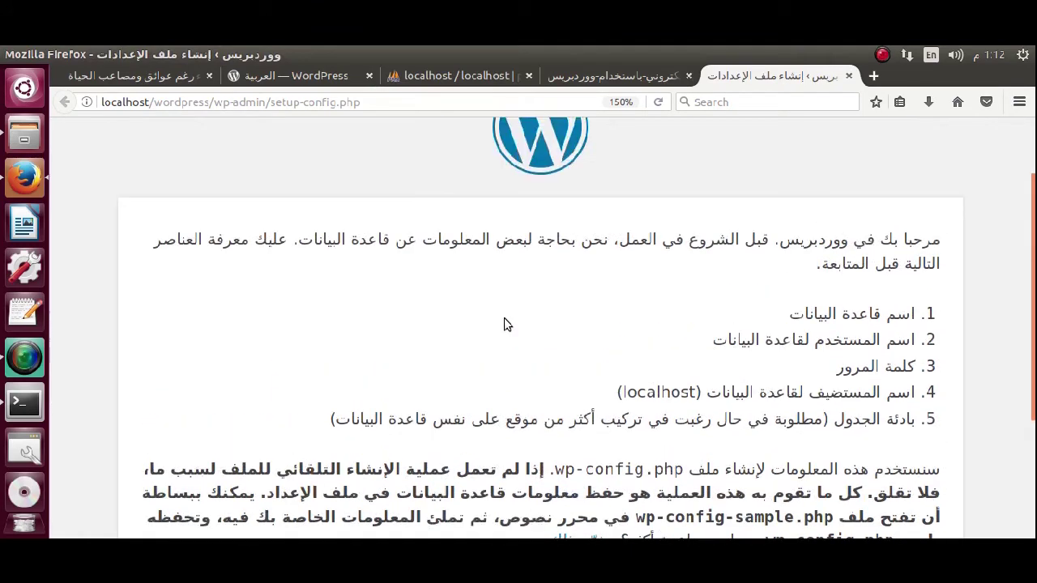
pyautogui.scroll(-2, 504, 318)
pyautogui.scroll(-3, 506, 320)
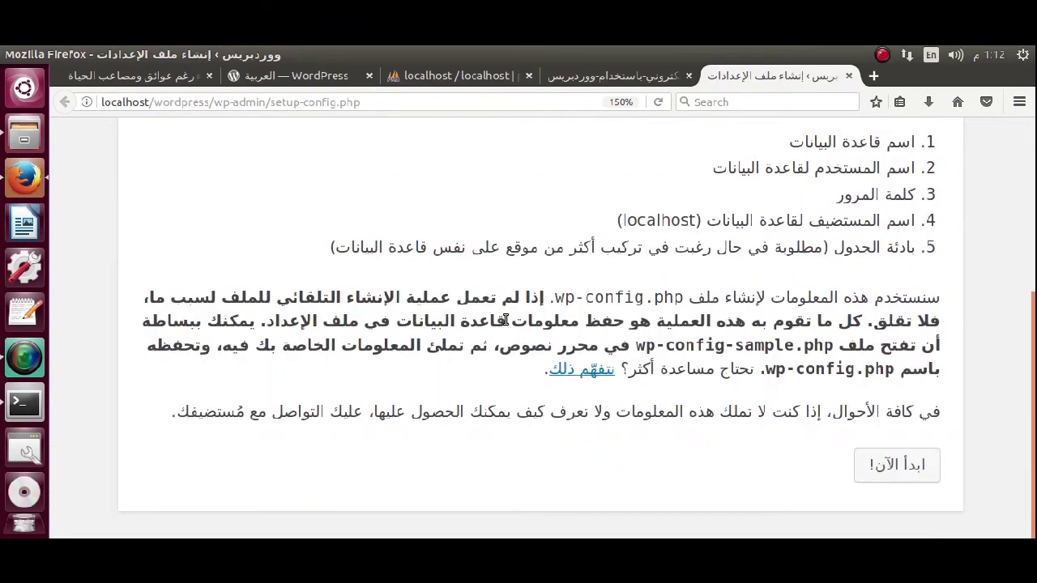
pyautogui.click(908, 467)
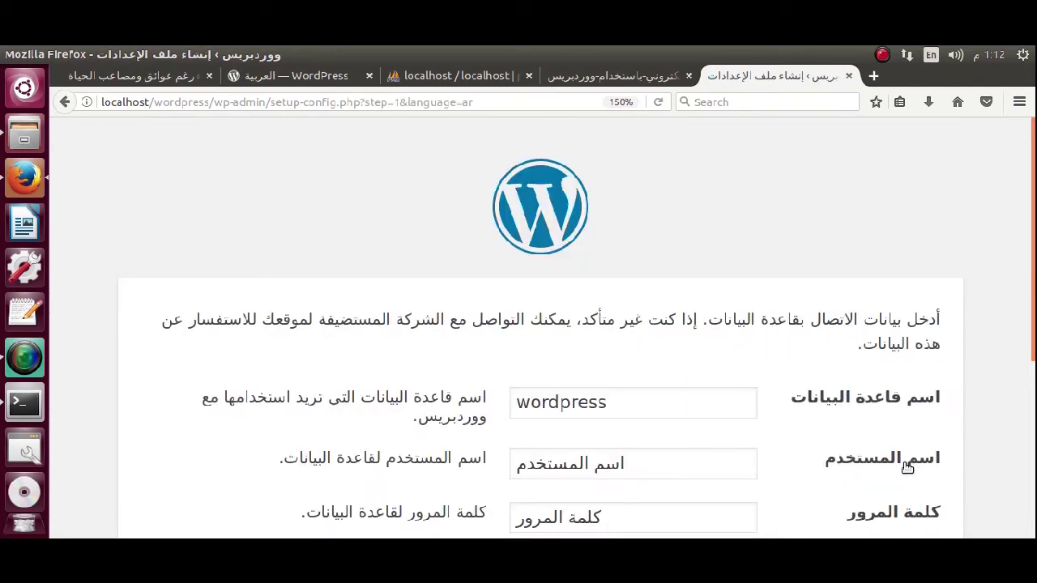
pyautogui.scroll(-3, 907, 462)
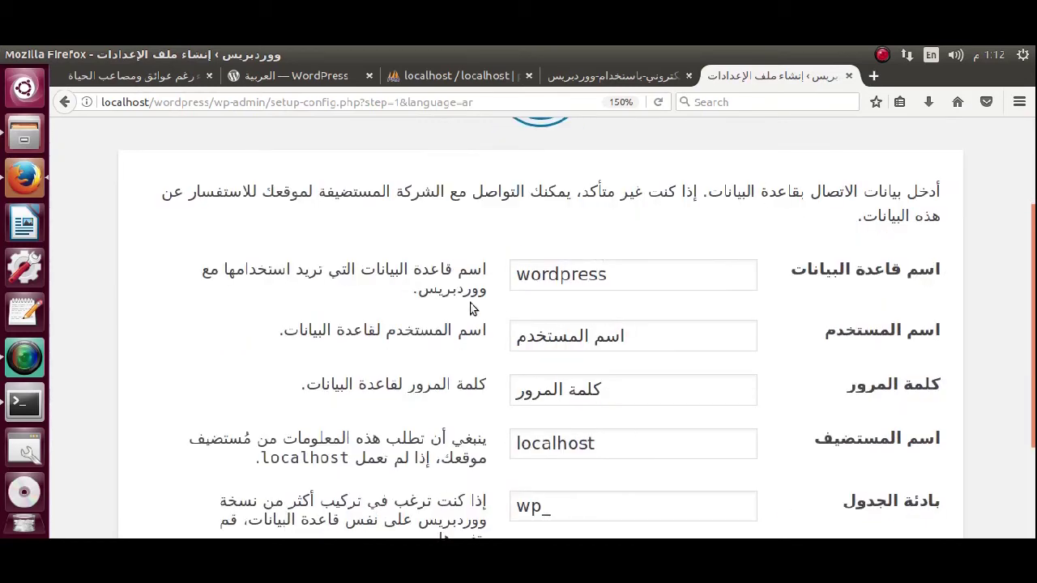
# Enter wordpress as the database username and type the database password.
pyautogui.click(631, 341)
pyautogui.tripleClick(600, 340)
pyautogui.write('Wr')
pyautogui.press('BackSpace')
pyautogui.write('o')
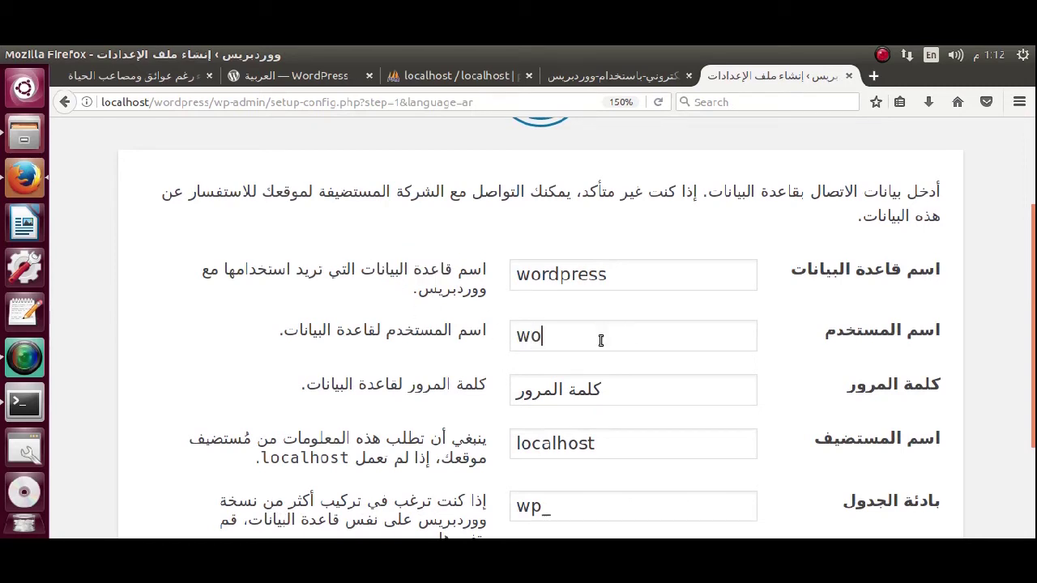
pyautogui.write('rdpress')
pyautogui.click(620, 400)
pyautogui.write('123')
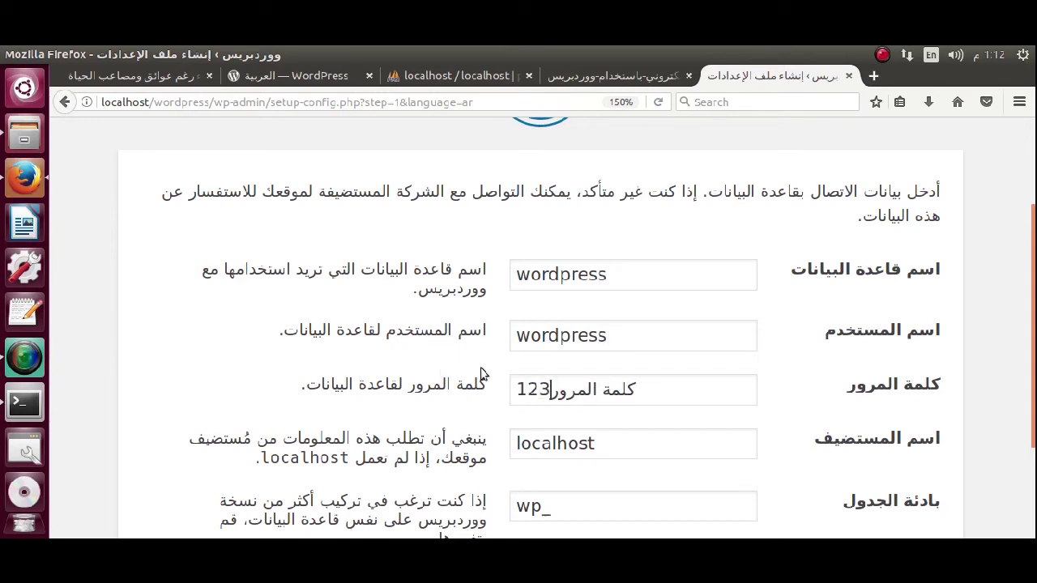
pyautogui.moveTo(551, 388); pyautogui.dragTo(515, 369)
pyautogui.tripleClick(553, 384)
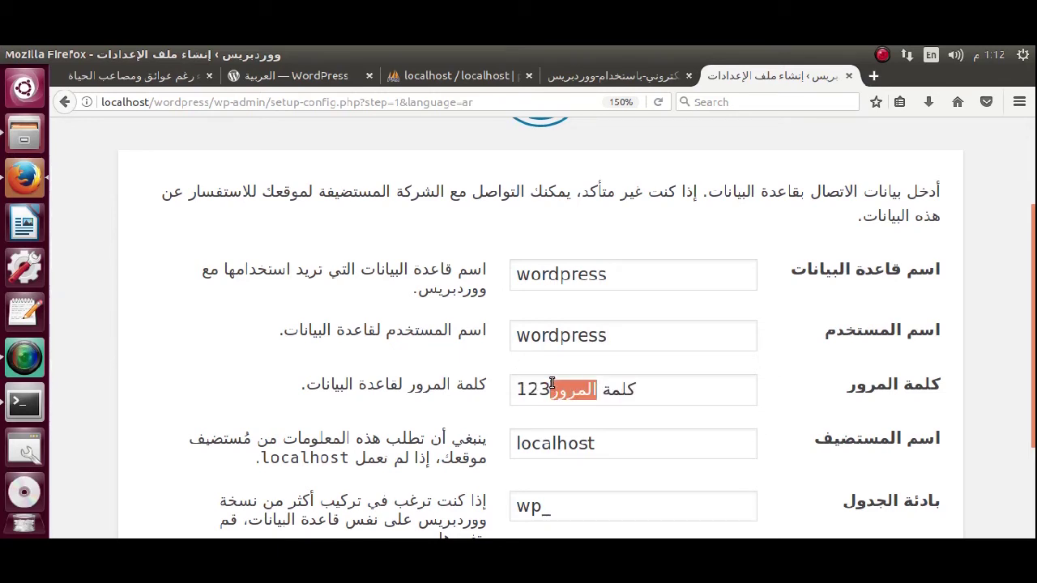
pyautogui.press('BackSpace')
pyautogui.write('123456')
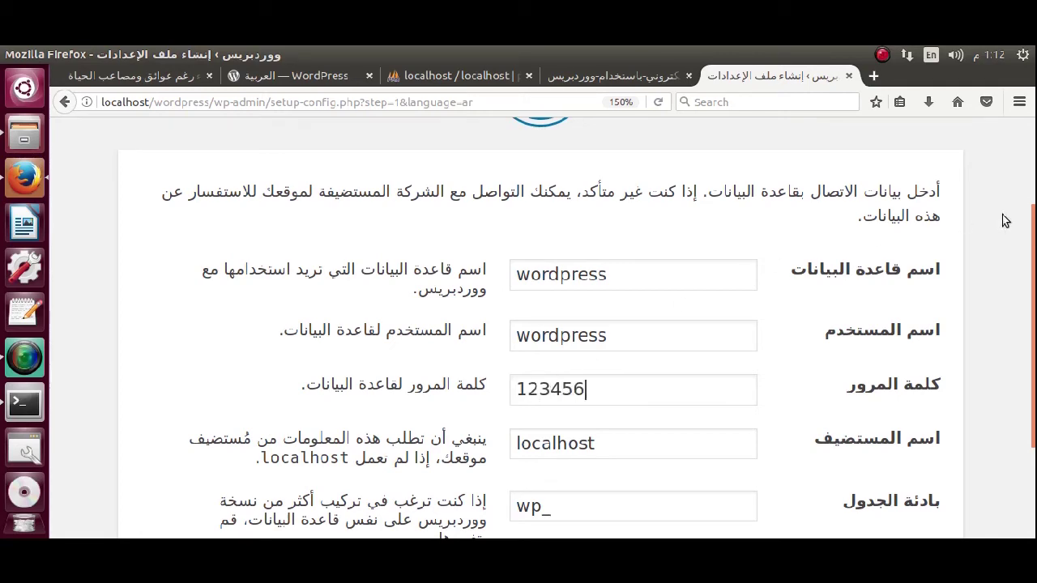
# Change the table prefix to xvc5_ and submit the connection details.
pyautogui.scroll(-2, 1023, 276)
pyautogui.scroll(-2, 1023, 276)
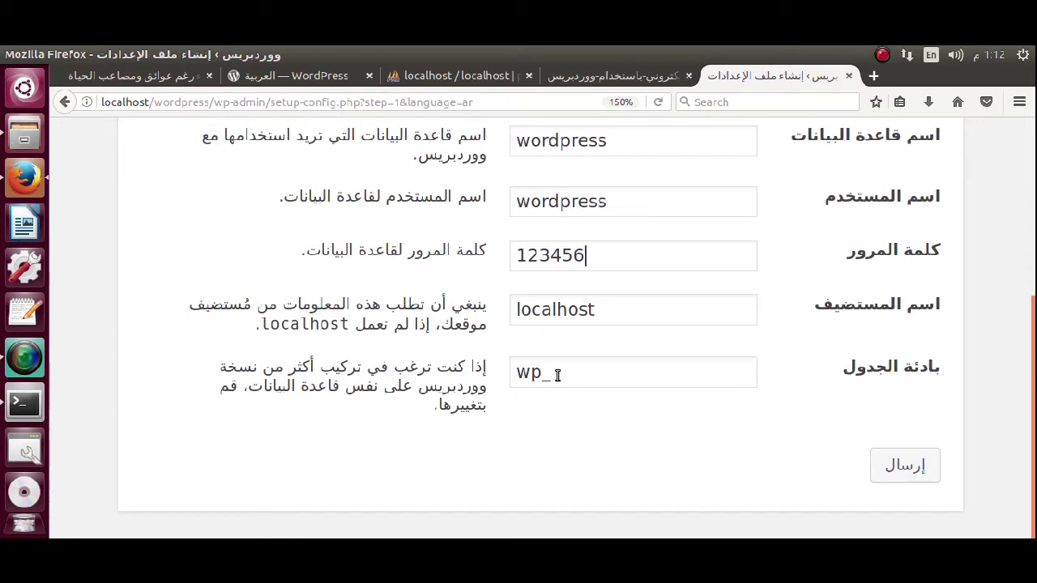
pyautogui.moveTo(555, 378); pyautogui.dragTo(488, 372)
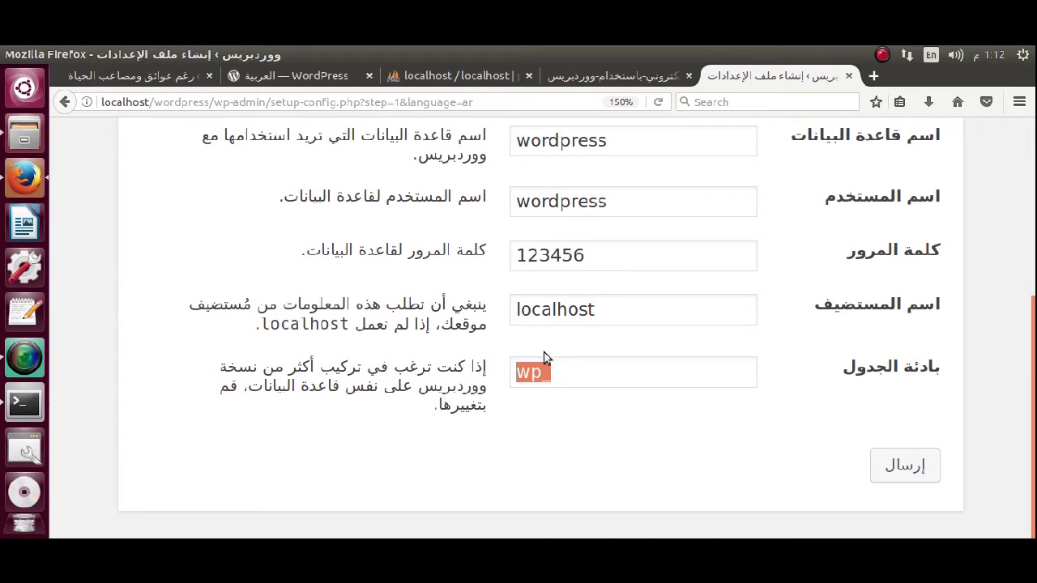
pyautogui.moveTo(539, 372); pyautogui.dragTo(508, 374)
pyautogui.write('kac')
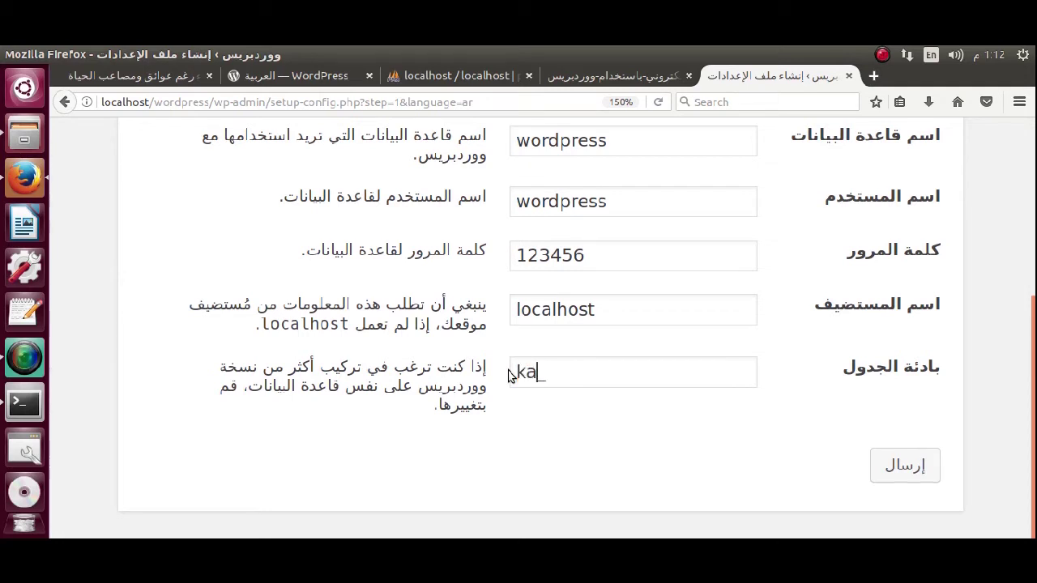
pyautogui.write('5')
pyautogui.moveTo(536, 373); pyautogui.dragTo(478, 375)
pyautogui.click(902, 468)
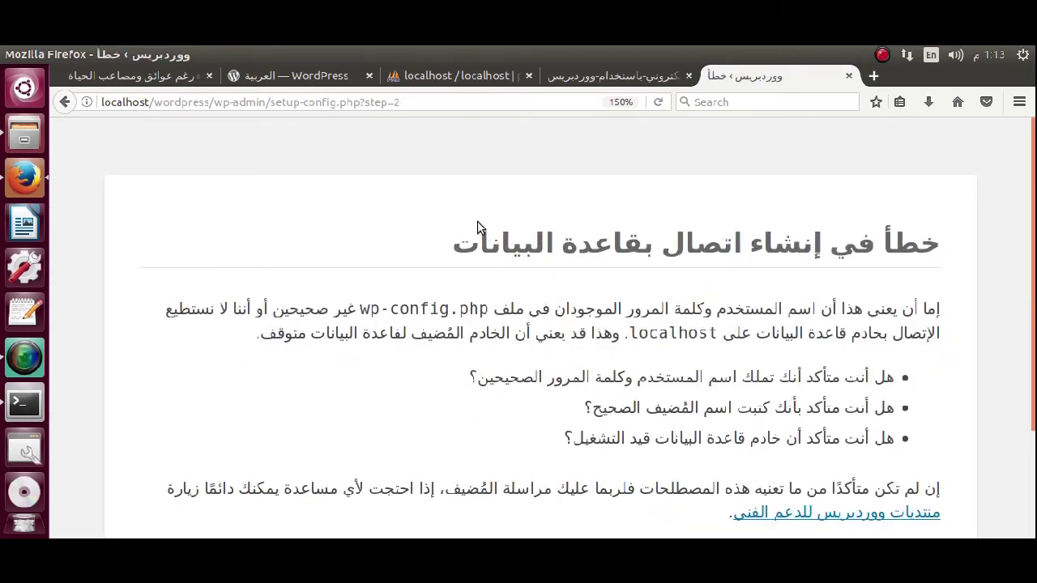
# Review the database connection error, then go back to the phpMyAdmin tab.
pyautogui.scroll(-2, 478, 227)
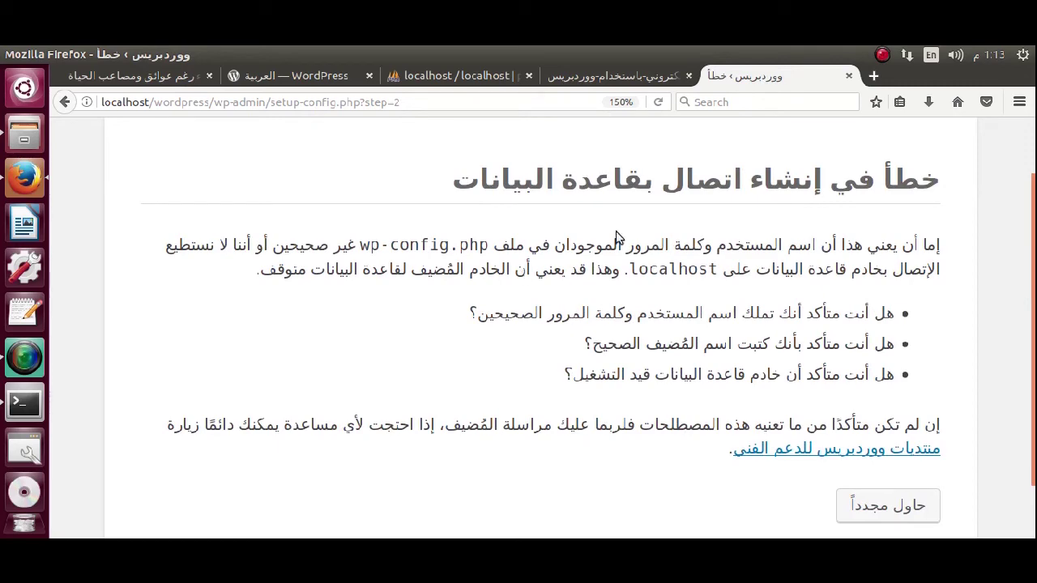
pyautogui.hotkey('ctrl', 'pageup')
pyautogui.hotkey('ctrl', 'pageup')
pyautogui.scroll(-5, 382, 424)
# Rename the wodpress user account to wordpress in its Login Information and save.
pyautogui.click(497, 165)
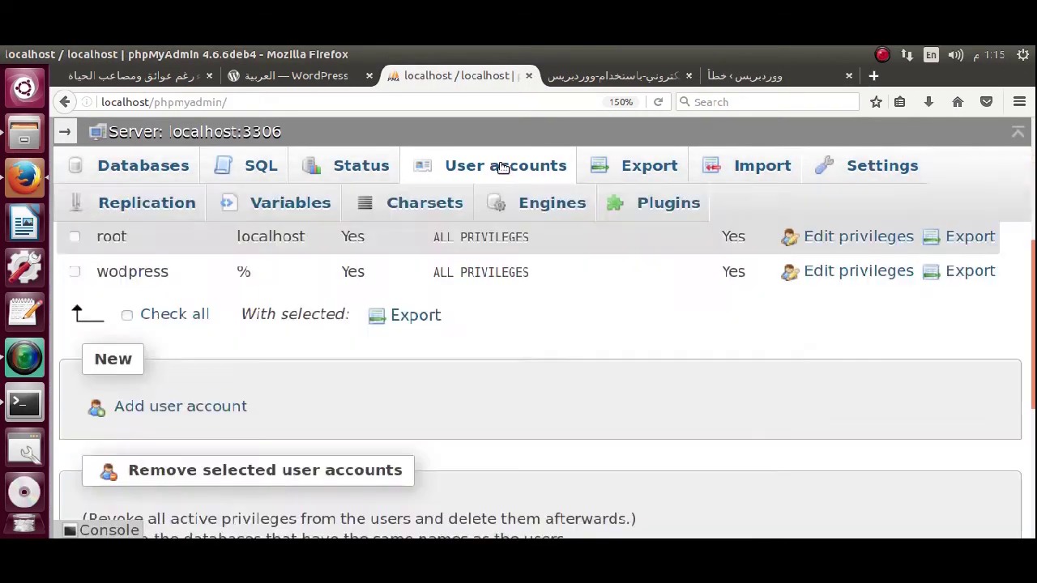
pyautogui.scroll(-3, 810, 486)
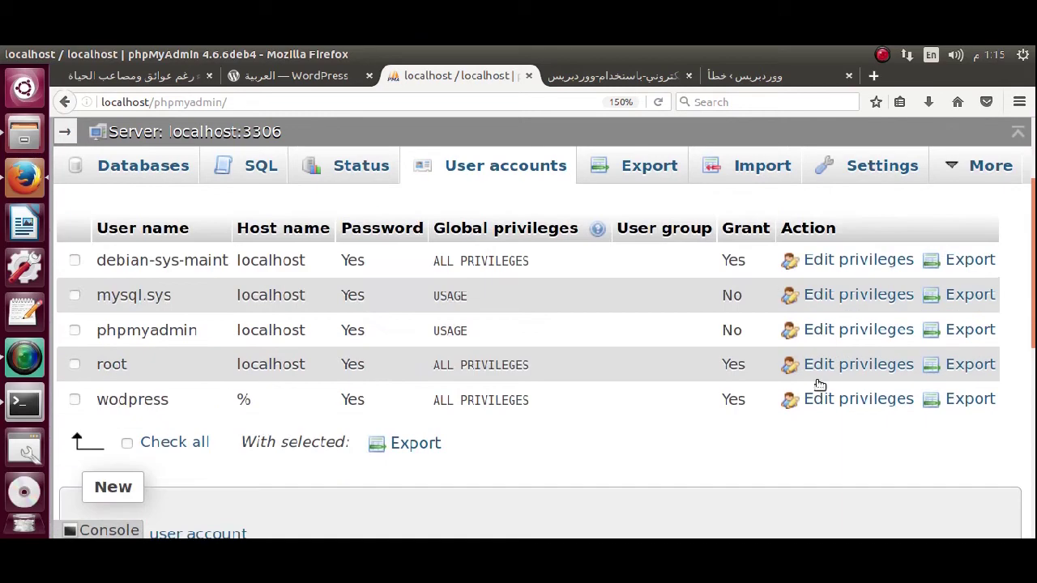
pyautogui.click(126, 402)
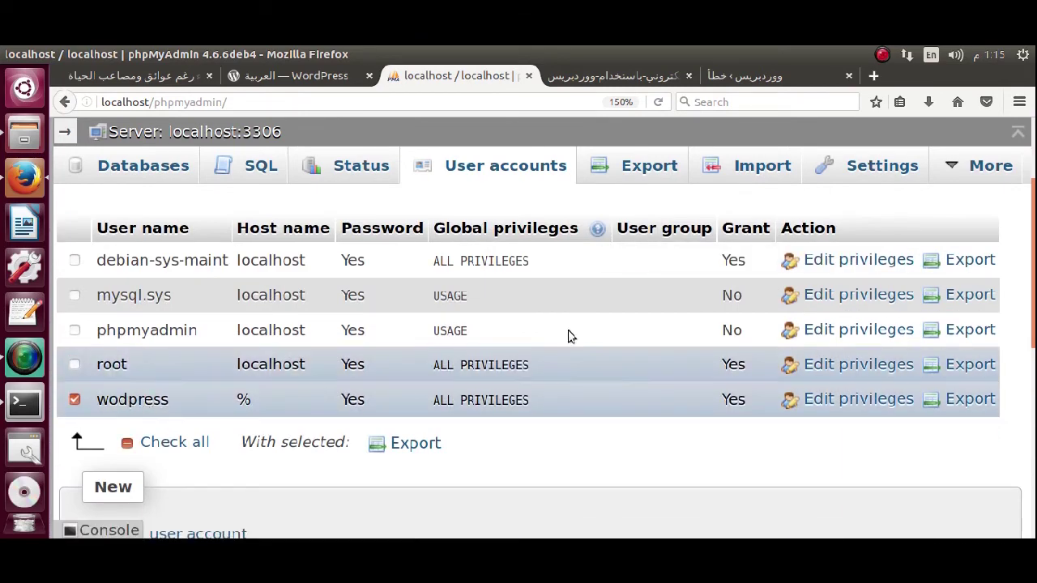
pyautogui.click(872, 405)
pyautogui.click(486, 211)
pyautogui.click(495, 468)
pyautogui.write('rdpress')
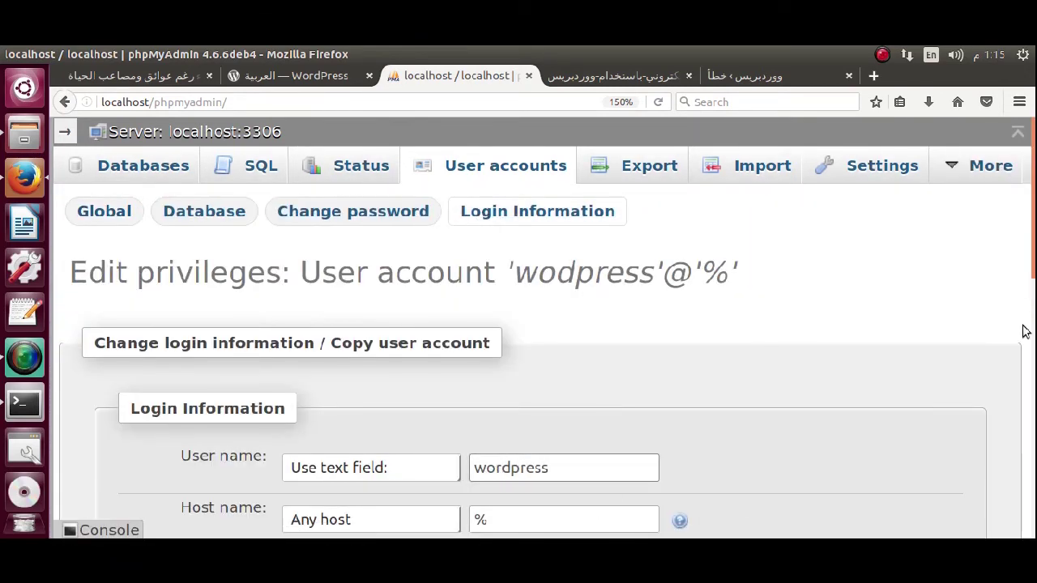
pyautogui.scroll(-10, 1020, 365)
pyautogui.click(966, 481)
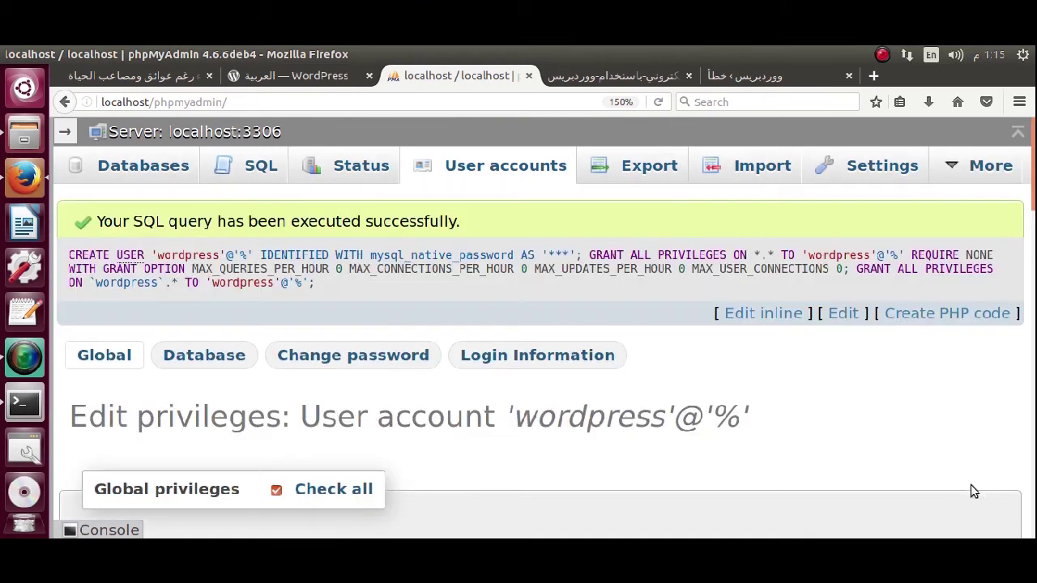
# Back in the WordPress tab, retry and resubmit the database setup form.
pyautogui.click(743, 78)
pyautogui.click(893, 446)
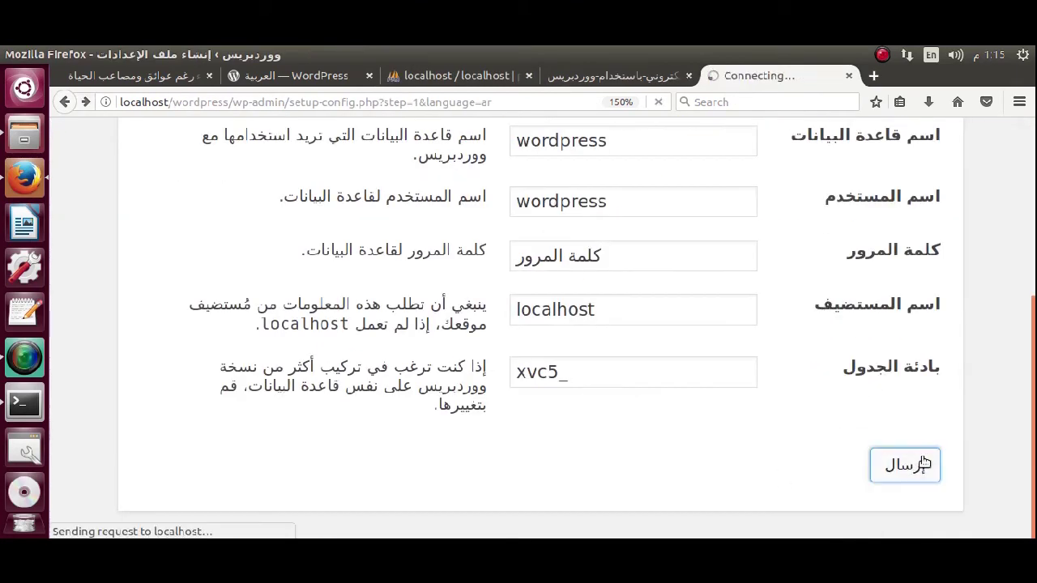
pyautogui.click(915, 463)
# Resend the form, return to the database setup, re-enter the password and submit.
pyautogui.click(657, 102)
pyautogui.click(766, 343)
pyautogui.moveTo(1030, 384); pyautogui.dragTo(1028, 428)
pyautogui.scroll(-2, 1030, 427)
pyautogui.click(911, 500)
pyautogui.click(574, 258)
pyautogui.write('123456')
pyautogui.press('Return')
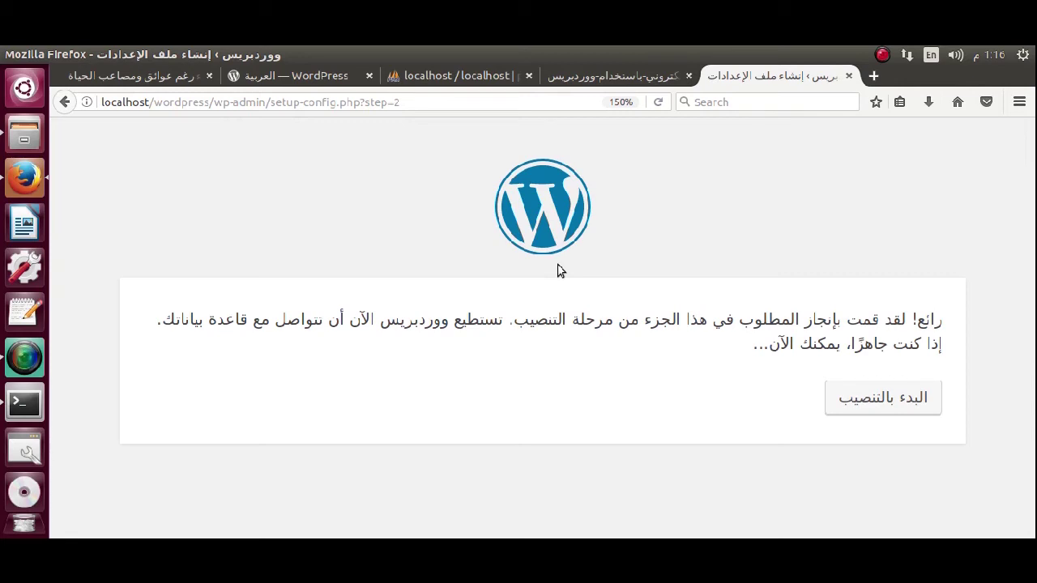
# After checking the other tabs, run the WordPress installation from the setup tab.
pyautogui.click(460, 76)
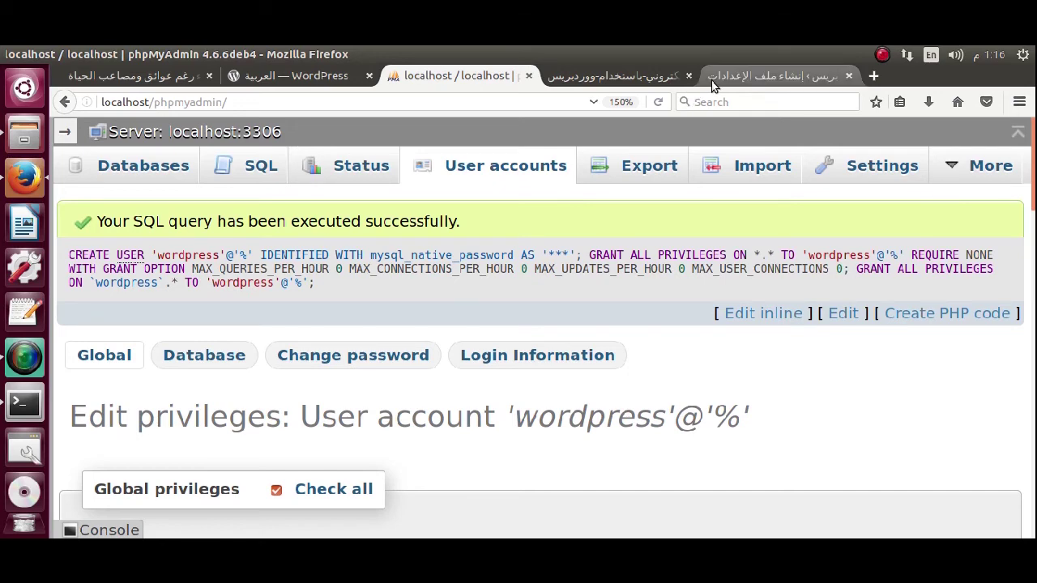
pyautogui.click(630, 69)
pyautogui.click(757, 71)
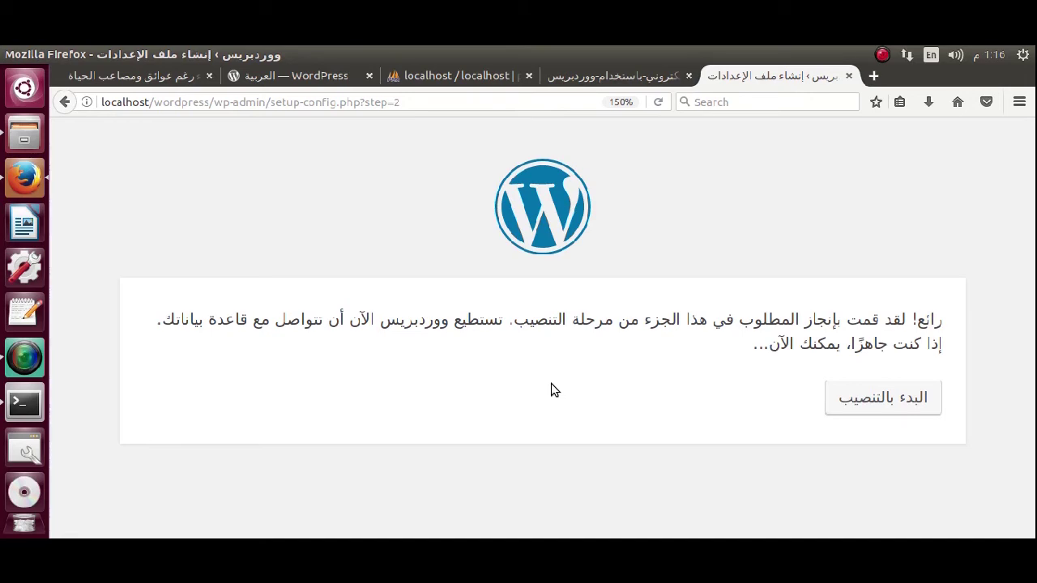
pyautogui.click(896, 406)
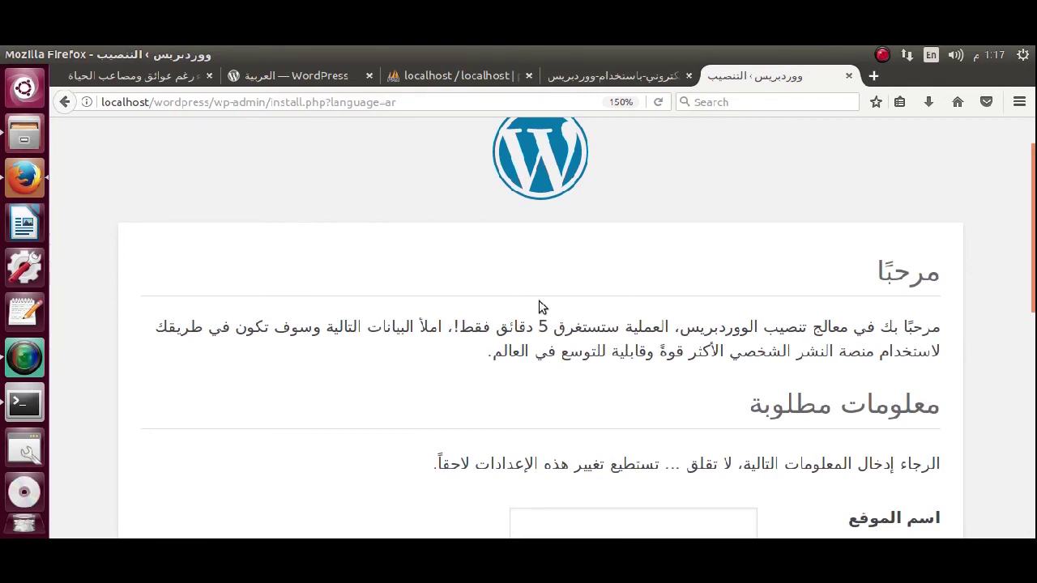
# Enter the Site Title 'مختبر مدونة تعلّم مع ناو' using the Arabic keyboard layout.
pyautogui.scroll(-5, 541, 307)
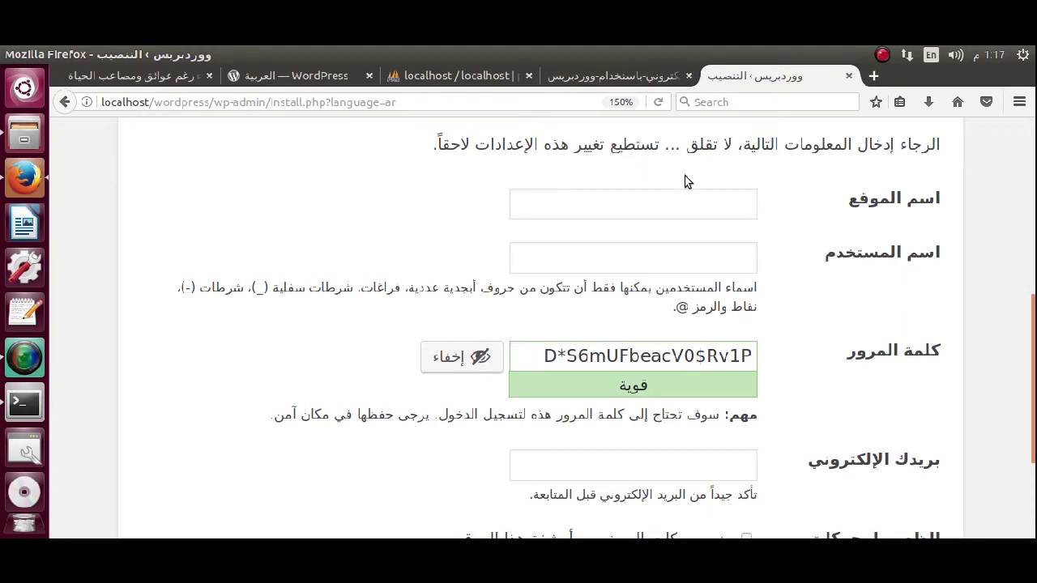
pyautogui.click(647, 213)
pyautogui.write('f')
pyautogui.press('BackSpace')
pyautogui.press('super+space')
pyautogui.write('مختبر مدونة تعلّم مع ناو')
# Switch back to English and type the admin username.
pyautogui.click(627, 254)
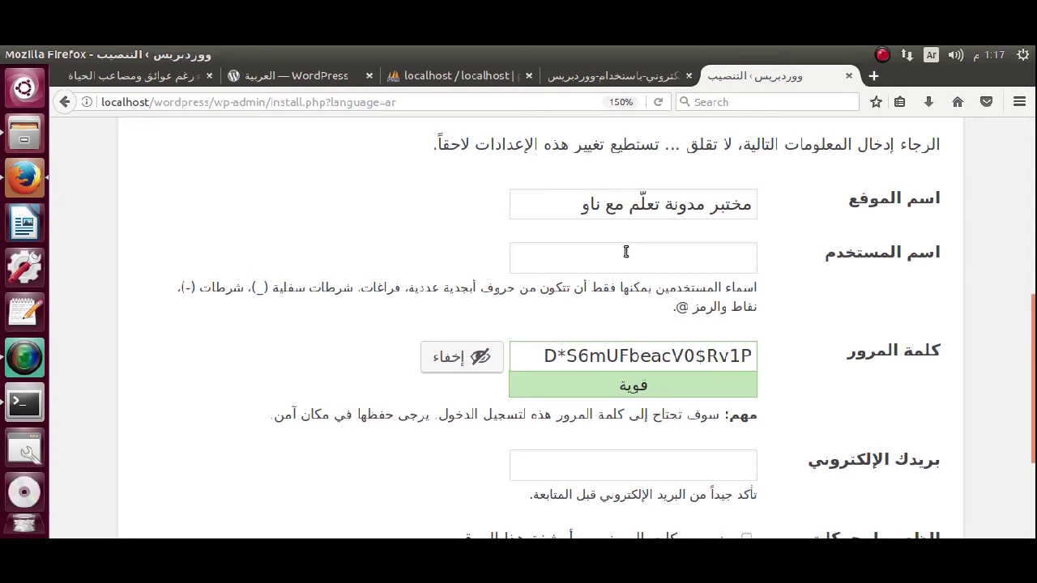
pyautogui.write('ب')
pyautogui.press('BackSpace')
pyautogui.press('super+space')
pyautogui.write('nawras')
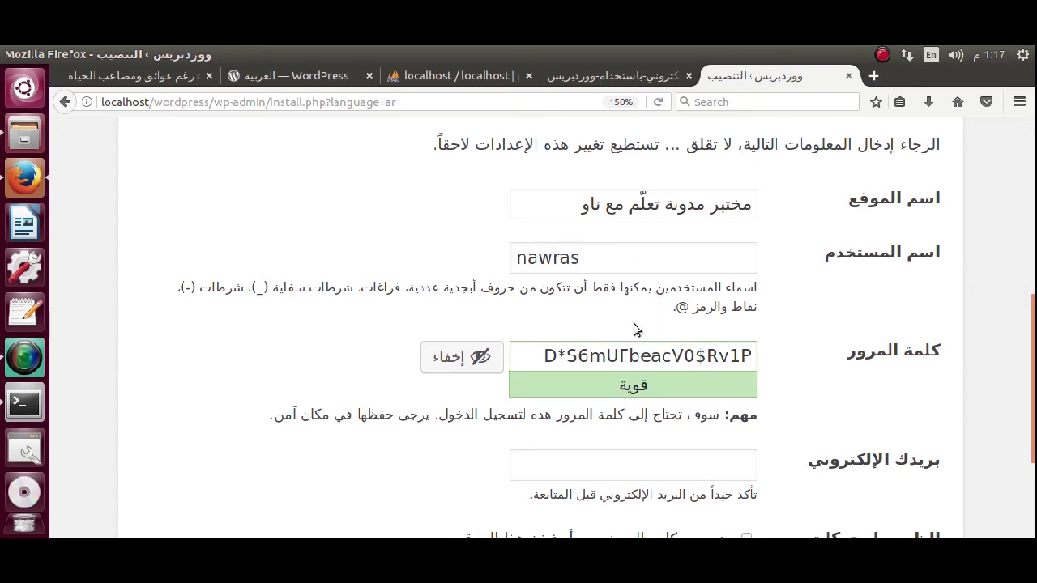
# Replace the generated password with the admin's own short password.
pyautogui.tripleClick(619, 355)
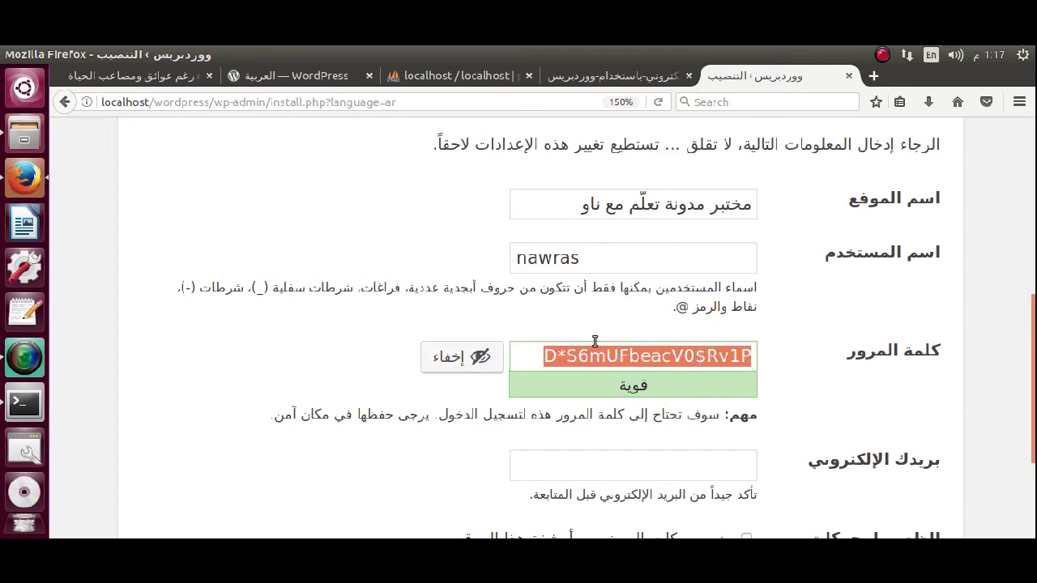
pyautogui.click(578, 361)
pyautogui.hotkey('ctrl', 'a')
pyautogui.press('BackSpace')
pyautogui.write('f')
pyautogui.press('BackSpace')
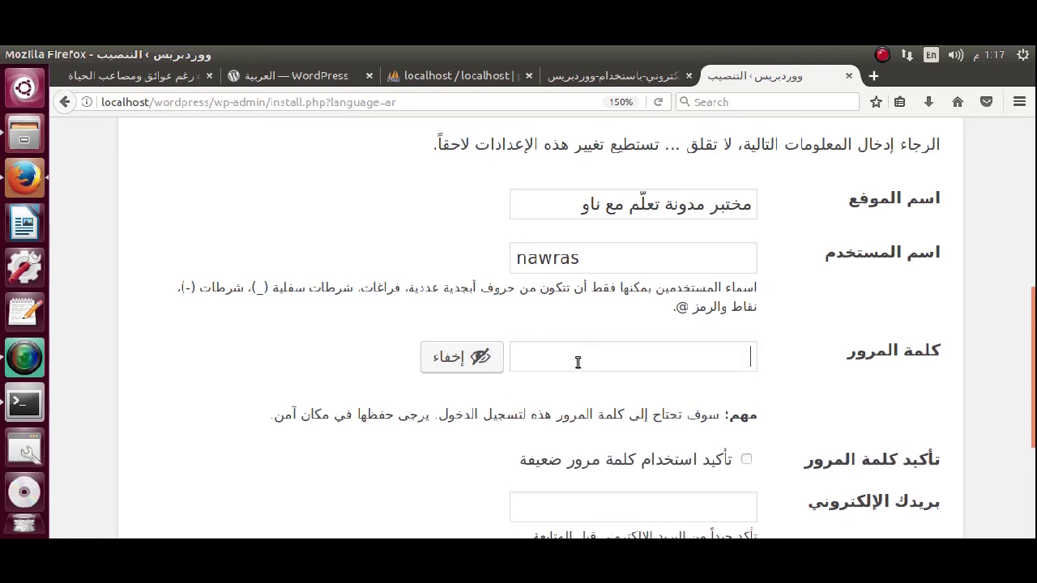
pyautogui.press('super+space')
pyautogui.press('super+space')
pyautogui.write('123456')
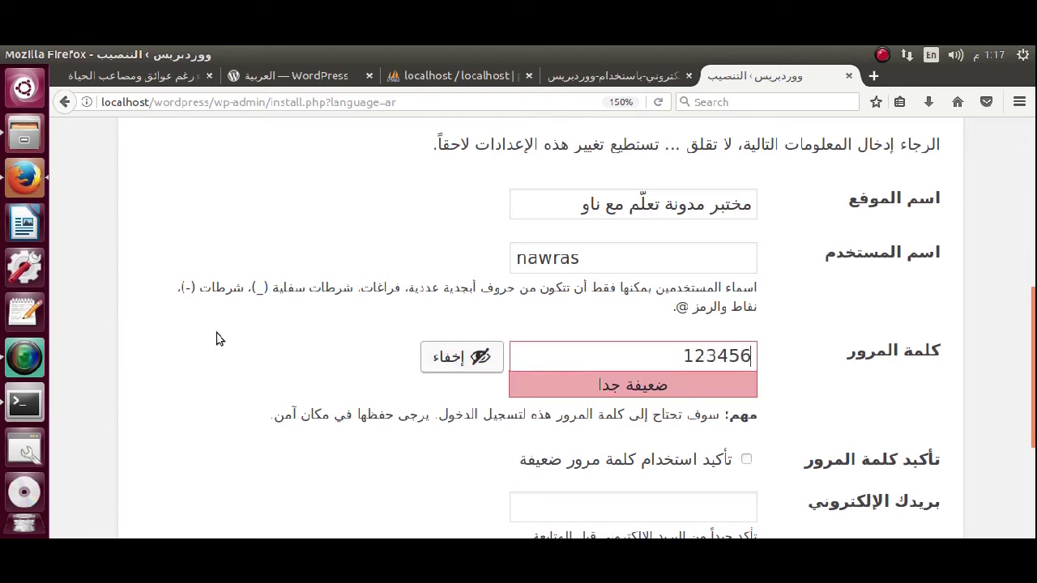
# Tick Confirm use of weak password and fill in the admin e-mail address.
pyautogui.scroll(-3, 278, 322)
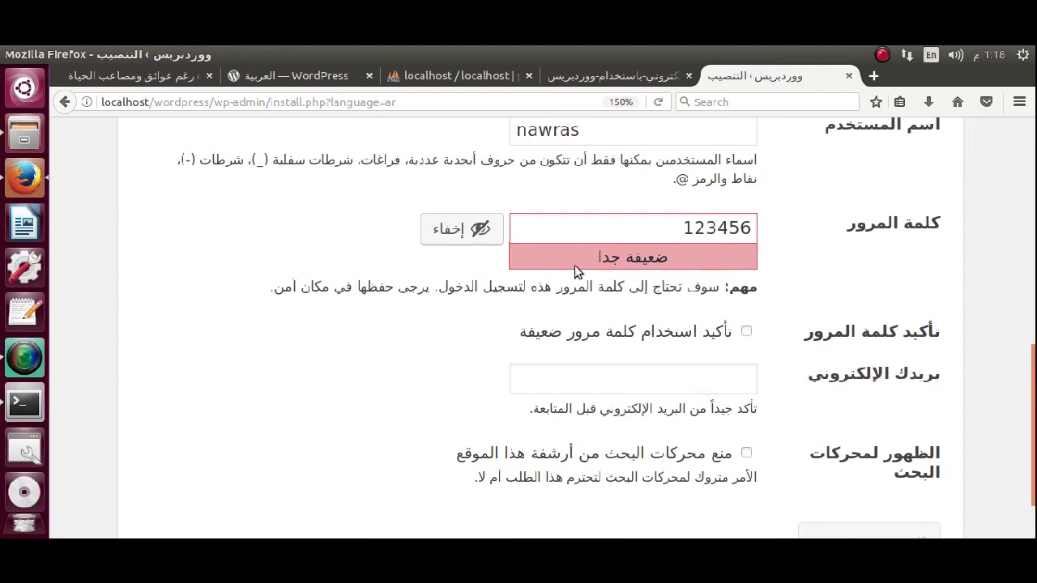
pyautogui.rightClick(747, 332)
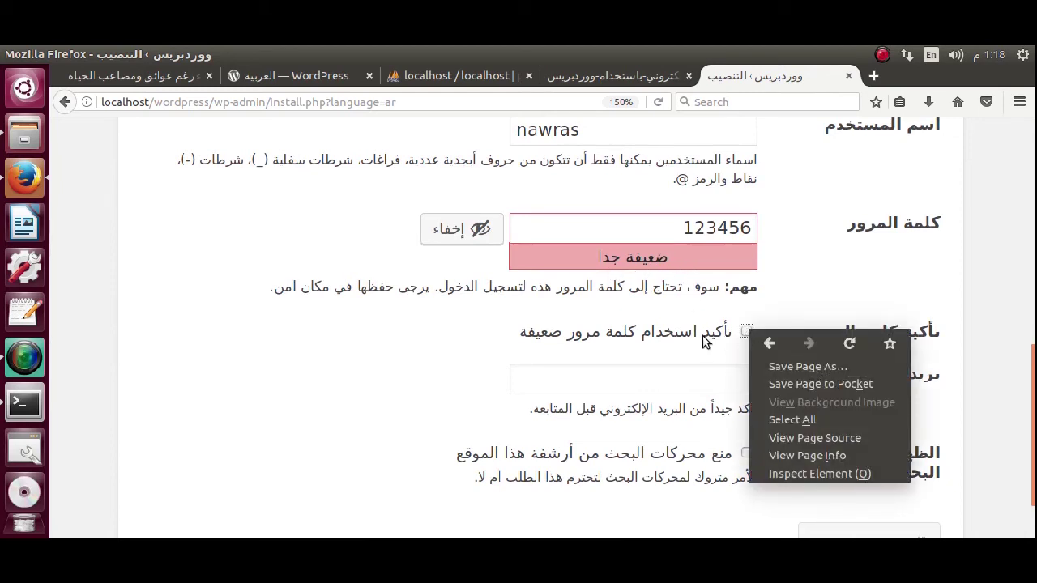
pyautogui.click(705, 344)
pyautogui.rightClick(752, 332)
pyautogui.click(749, 333)
pyautogui.click(747, 332)
pyautogui.click(695, 373)
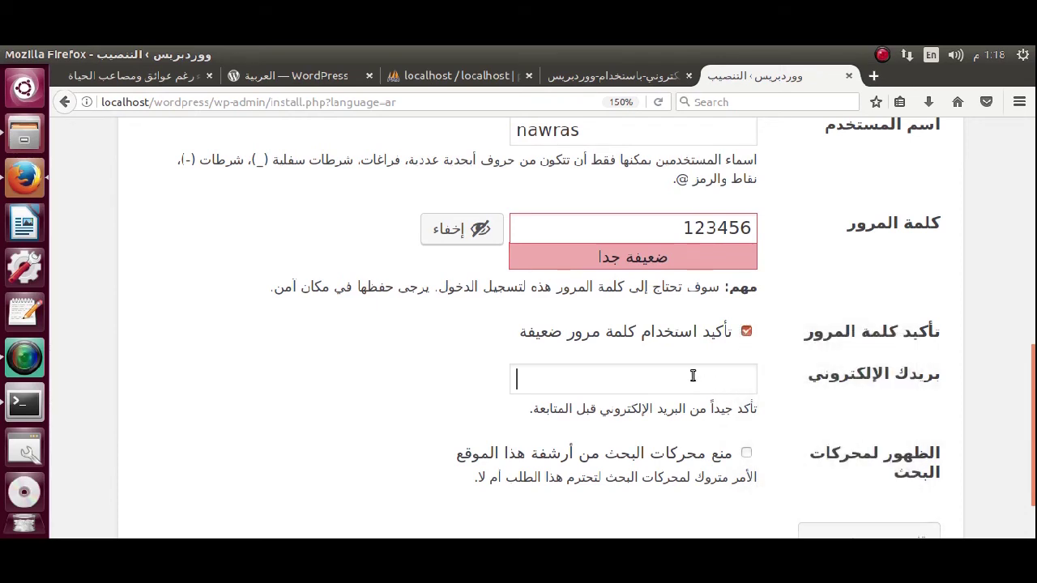
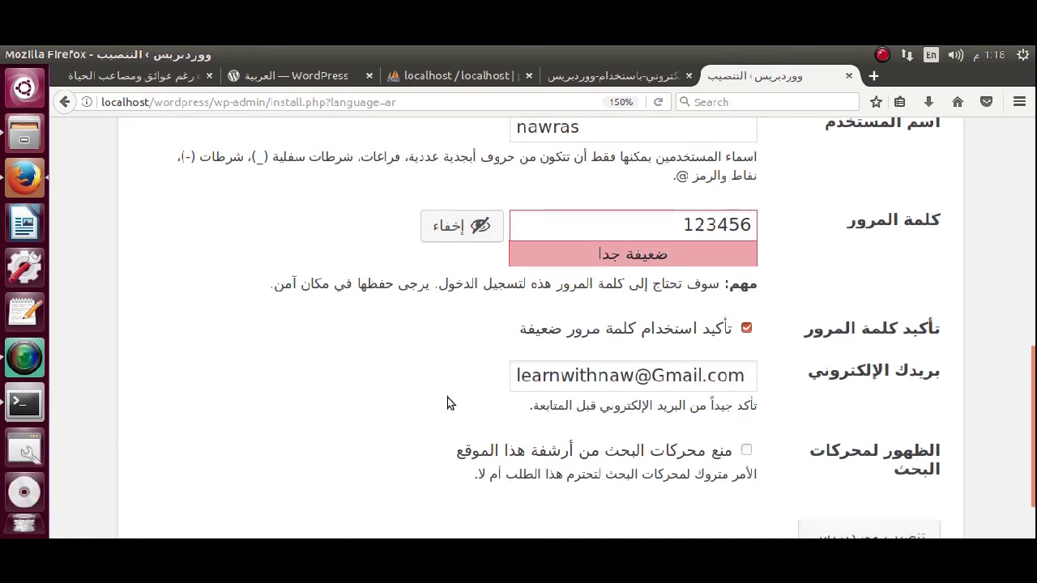
pyautogui.scroll(-2, 448, 400)
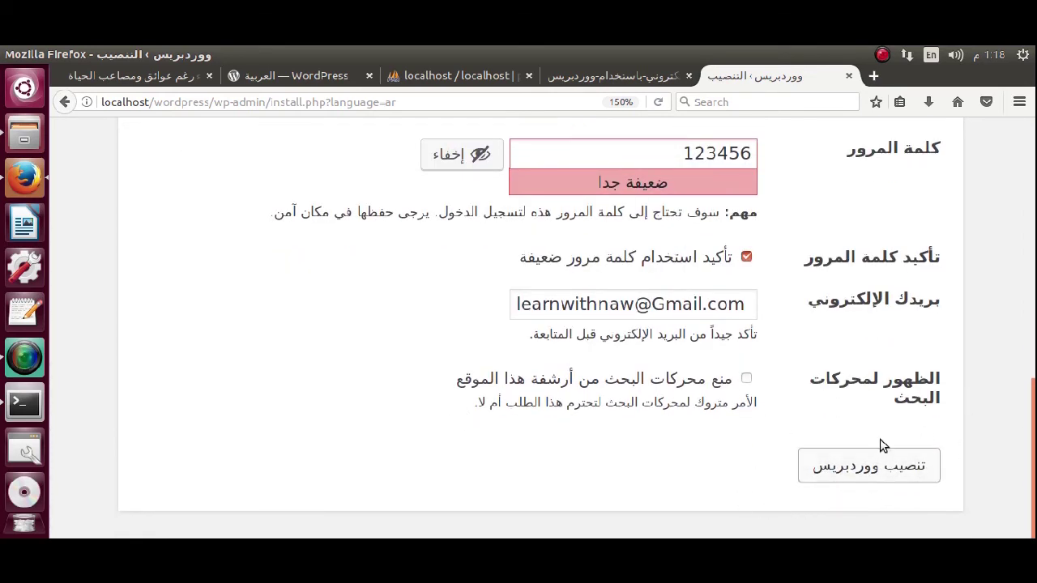
# Run the WordPress installation and decline Firefox's save-login prompt.
pyautogui.click(860, 479)
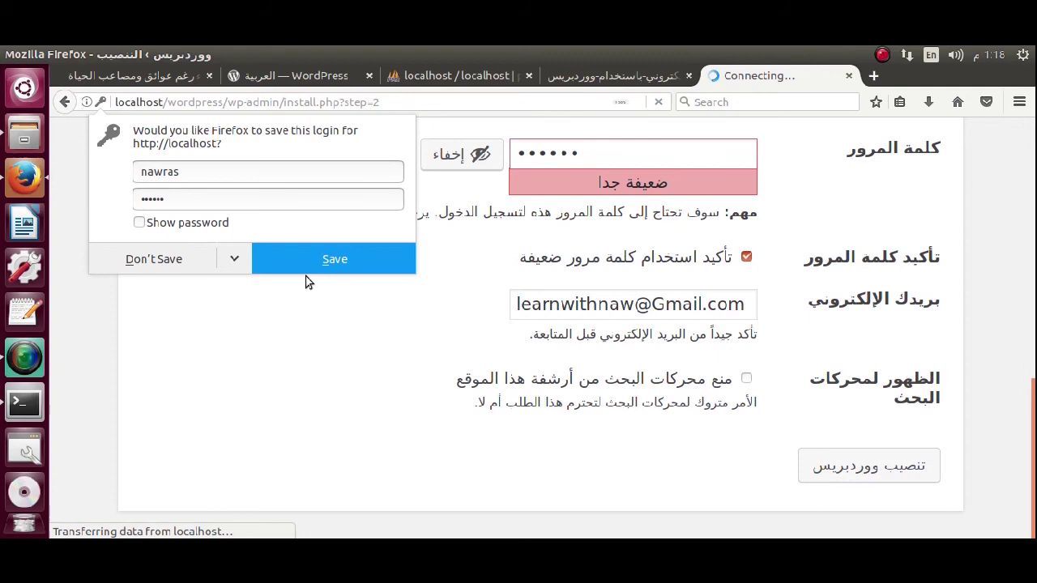
pyautogui.click(155, 263)
pyautogui.scroll(-2, 679, 230)
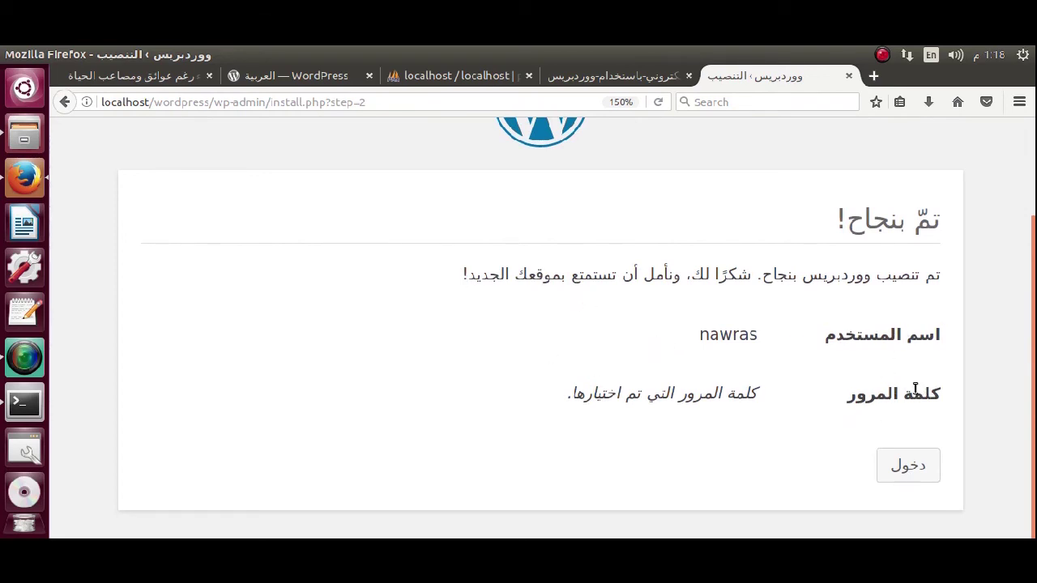
# Log in with the admin username and password, declining to save the login.
pyautogui.click(932, 475)
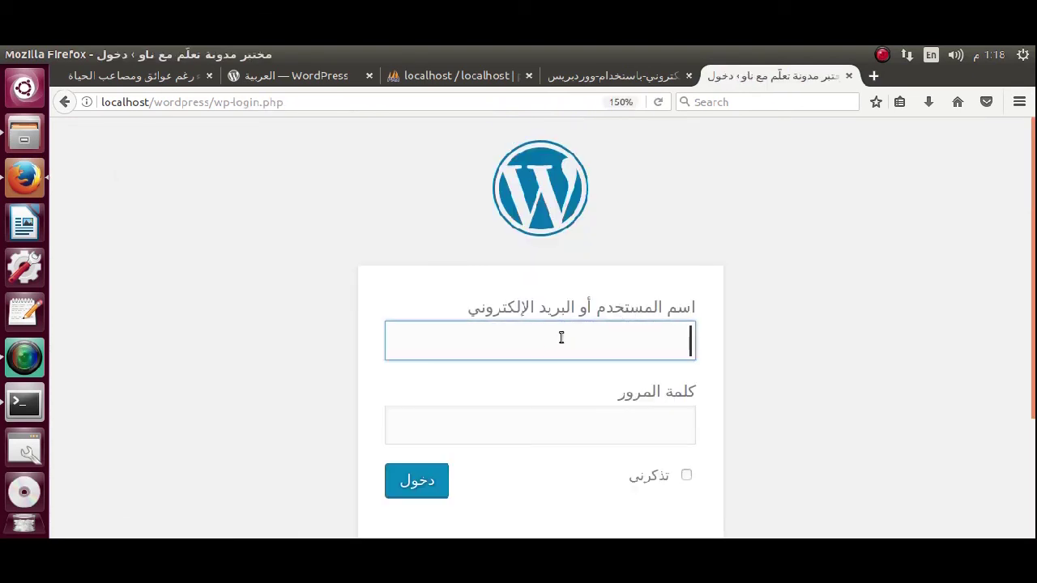
pyautogui.write('nawras')
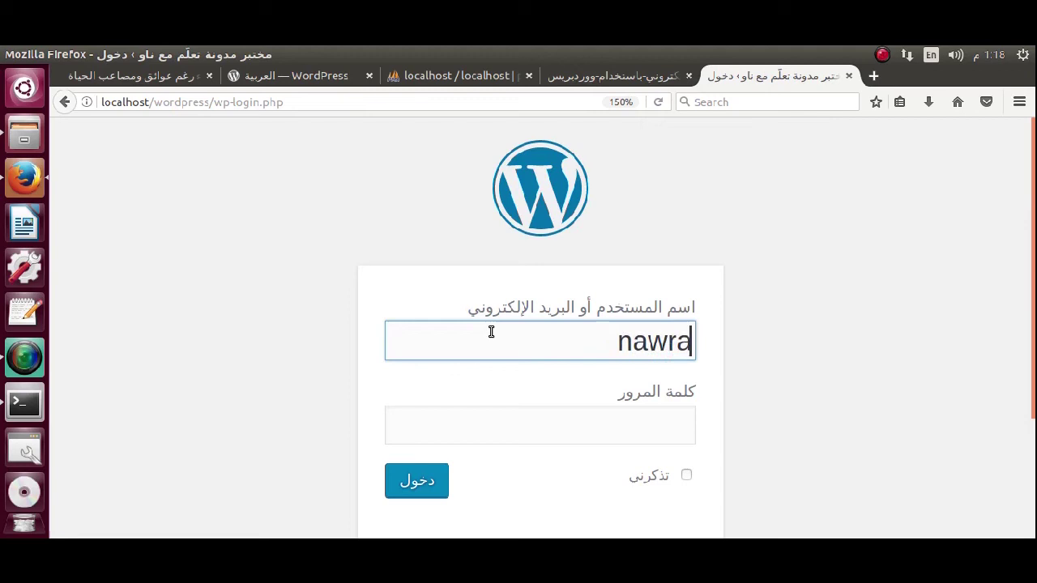
pyautogui.click(517, 437)
pyautogui.write('nawras')
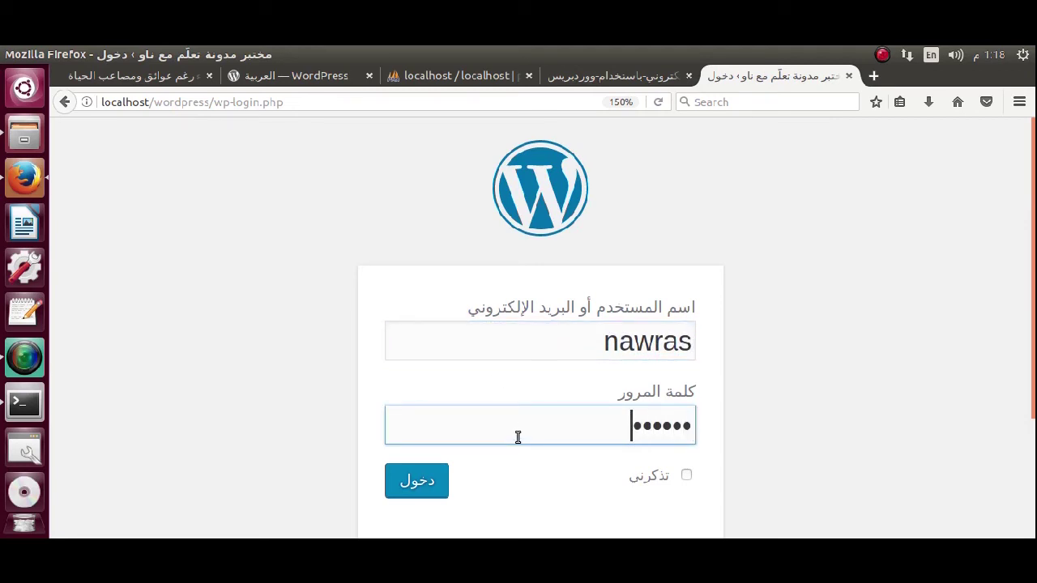
pyautogui.click(426, 481)
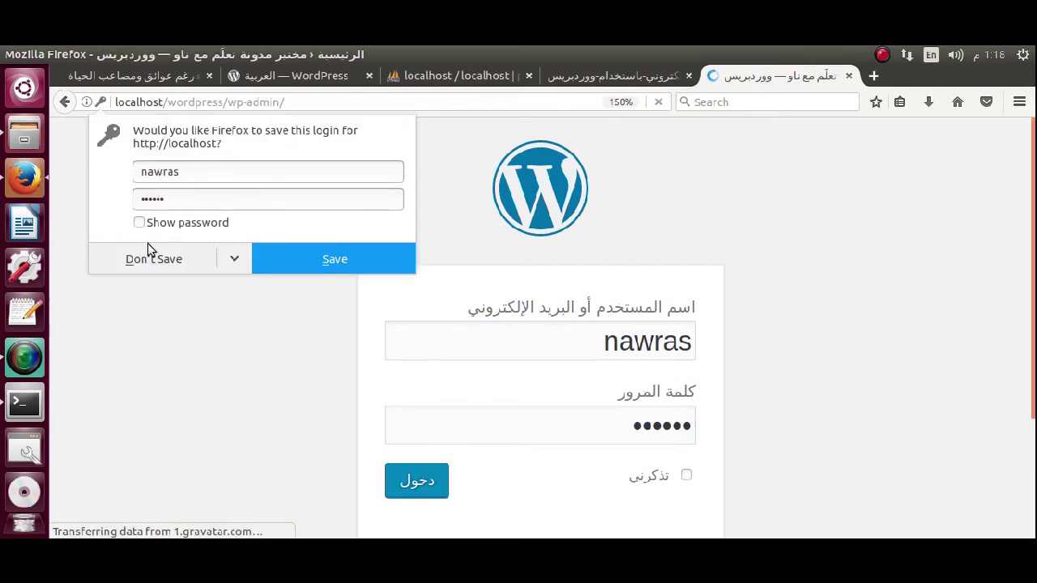
pyautogui.click(148, 247)
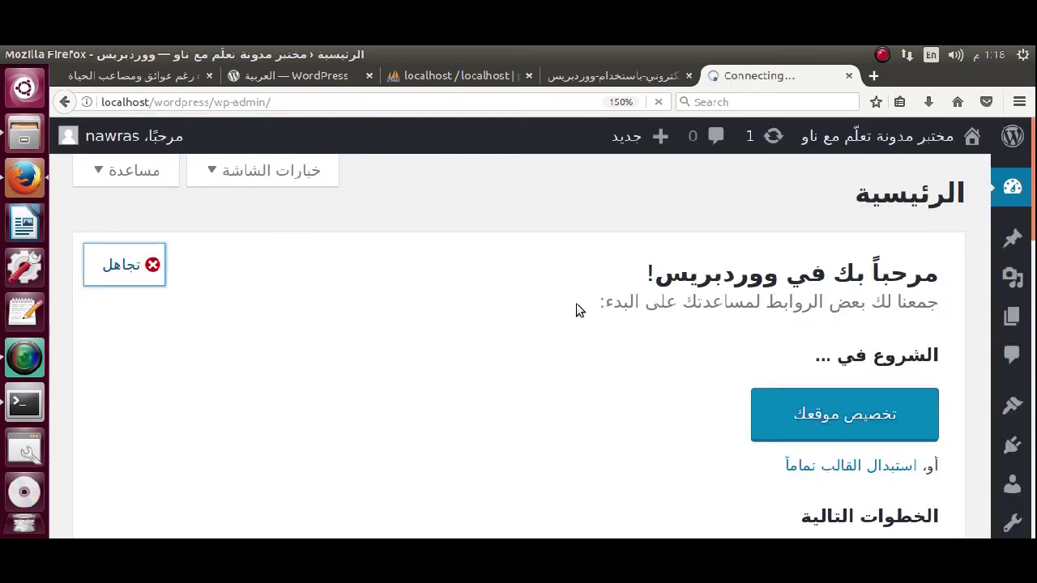
# Make the browser full screen at 100% zoom and open the site-name menu.
pyautogui.press('F11')
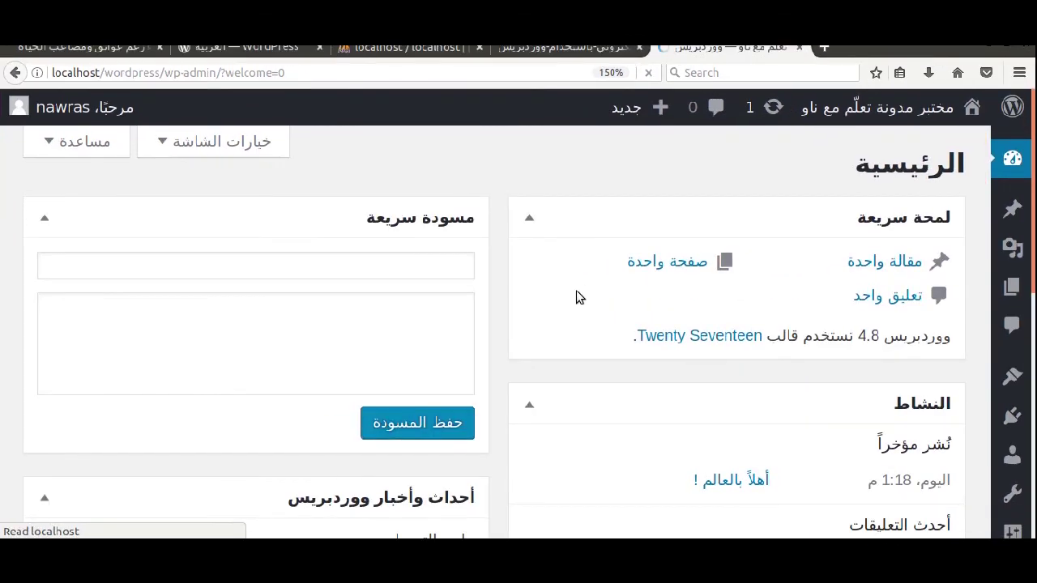
pyautogui.hotkey('ctrl', '0')
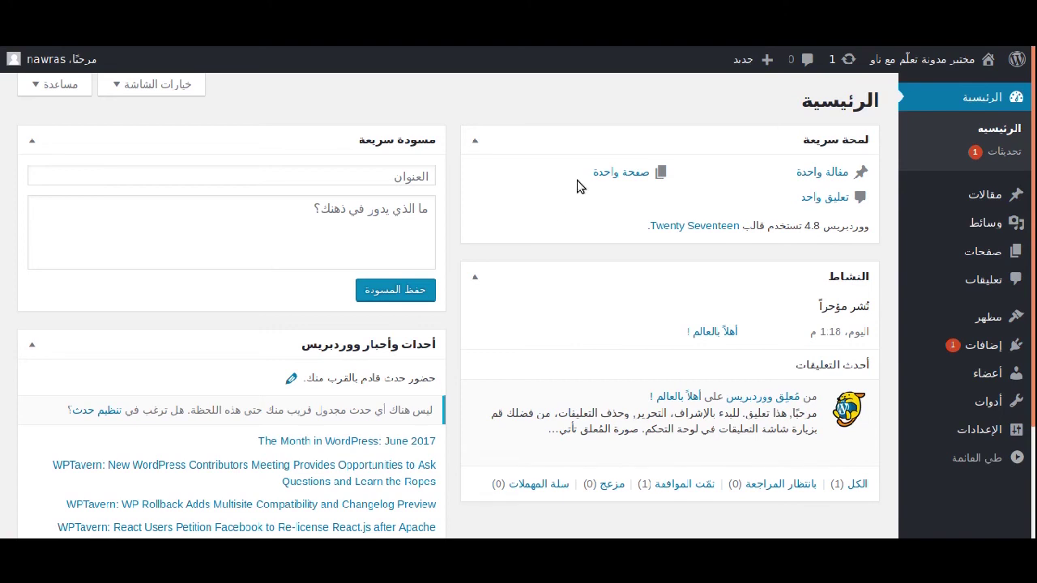
pyautogui.click(921, 82)
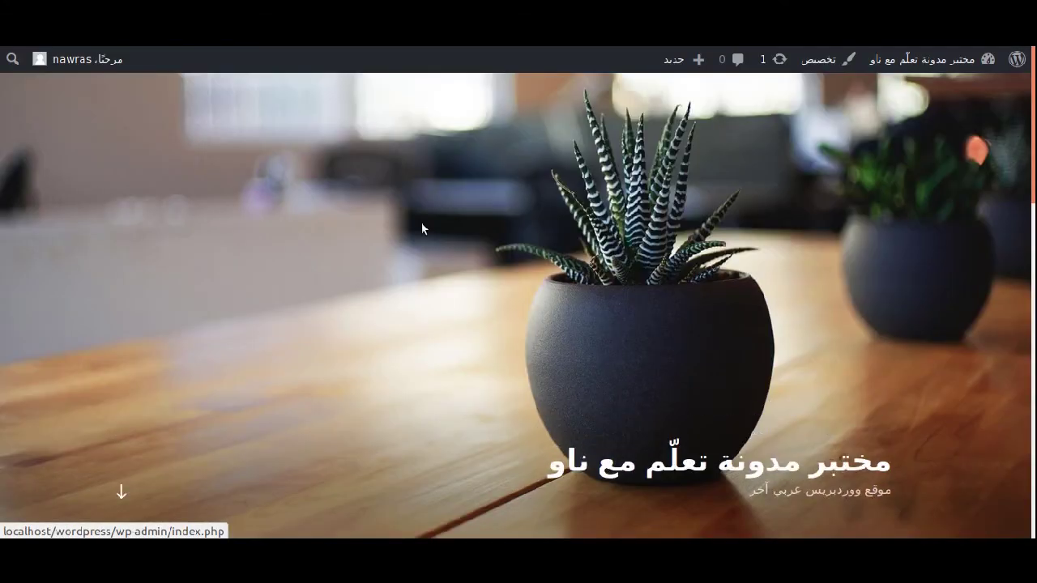
# Scroll through the Twenty Seventeen front page, exit full screen and switch to the PDF guide.
pyautogui.scroll(-4, 409, 256)
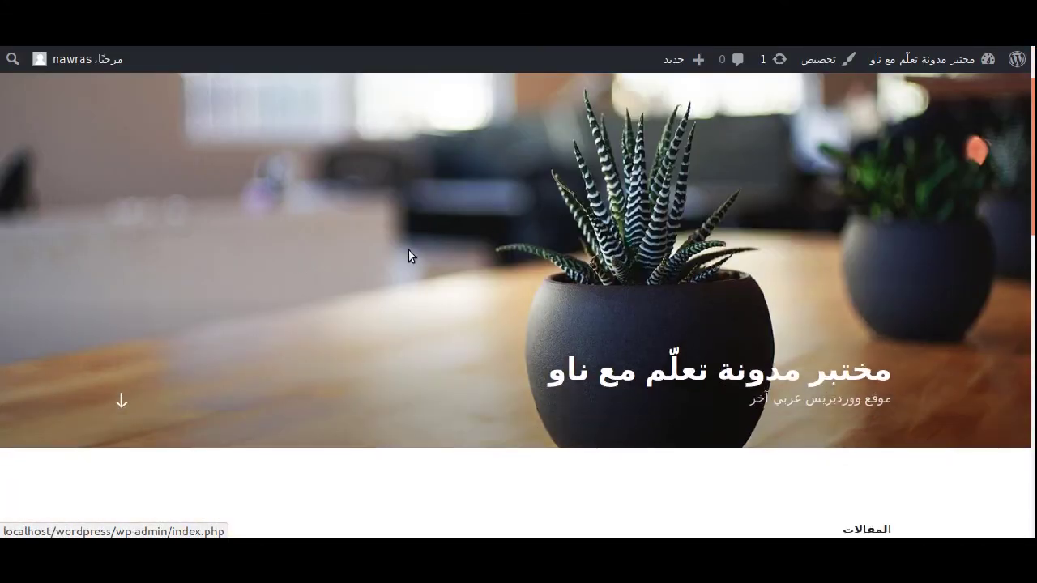
pyautogui.scroll(-6, 408, 256)
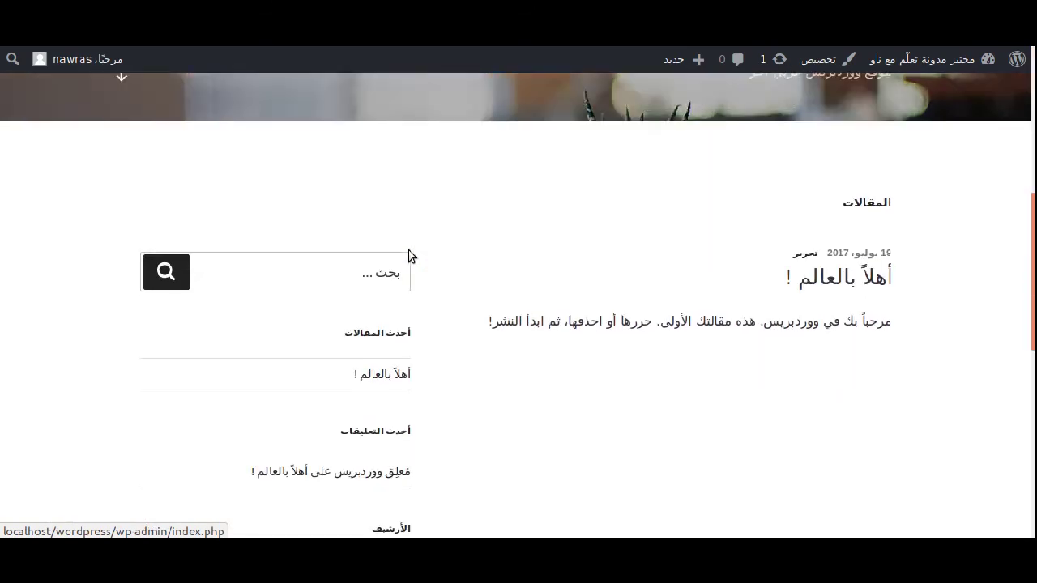
pyautogui.scroll(10, 409, 256)
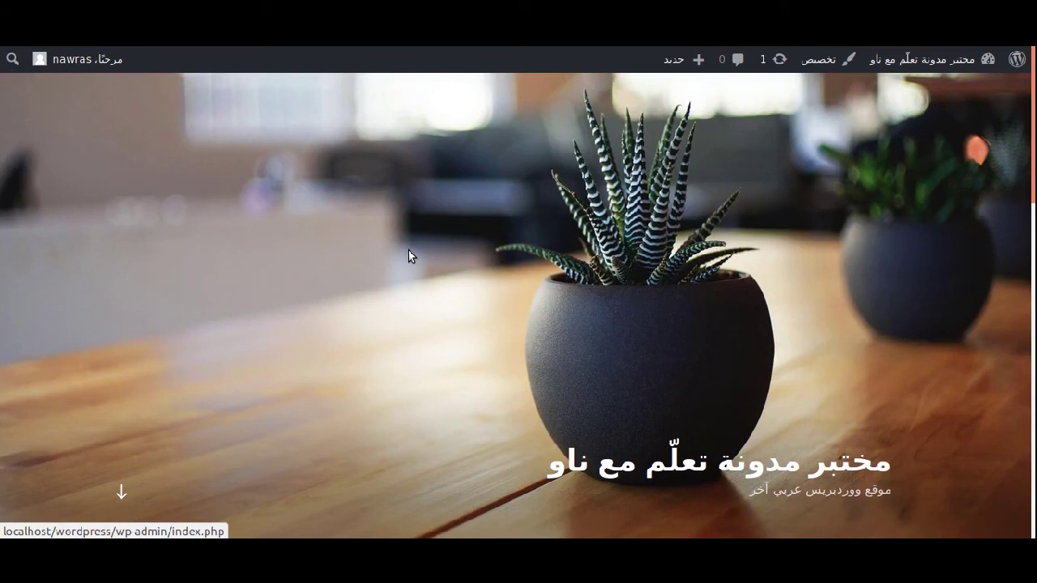
pyautogui.press('F11')
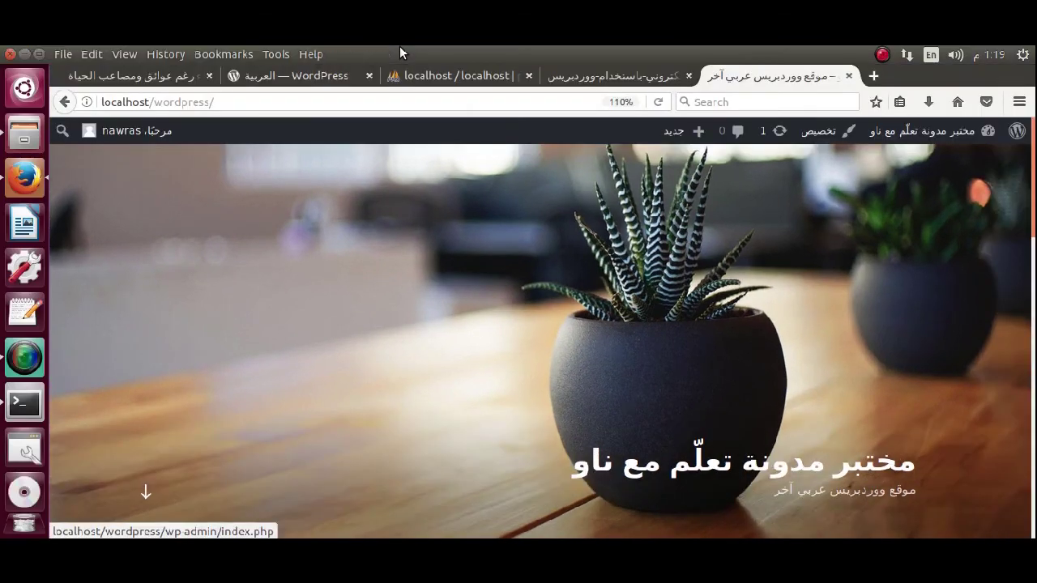
pyautogui.click(576, 79)
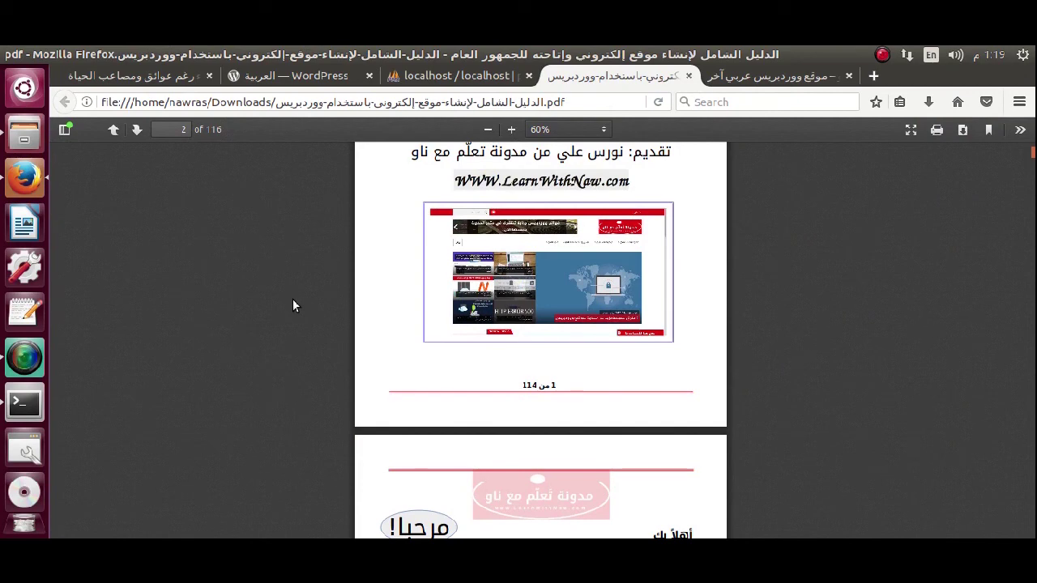
# Scroll the PDF guide from page 2 down to page 5 of 116.
pyautogui.scroll(-2, 294, 306)
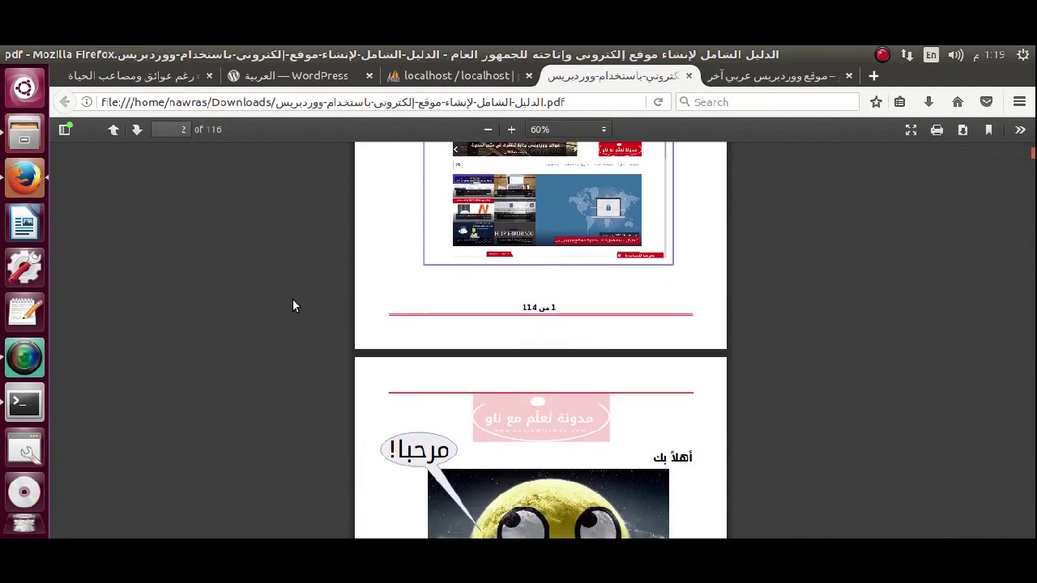
pyautogui.scroll(-1, 294, 306)
pyautogui.scroll(-15, 292, 306)
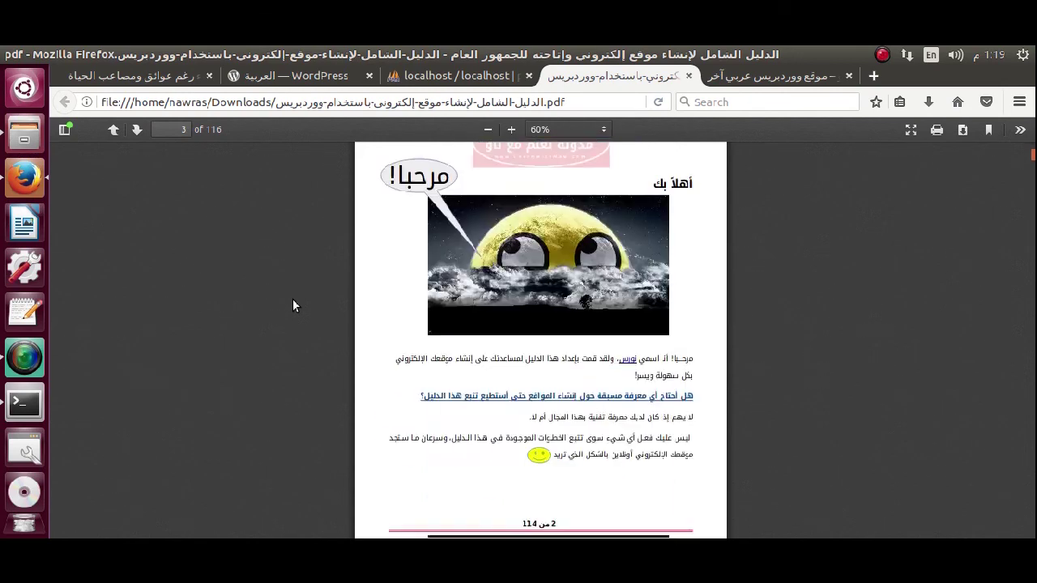
pyautogui.scroll(-13, 293, 305)
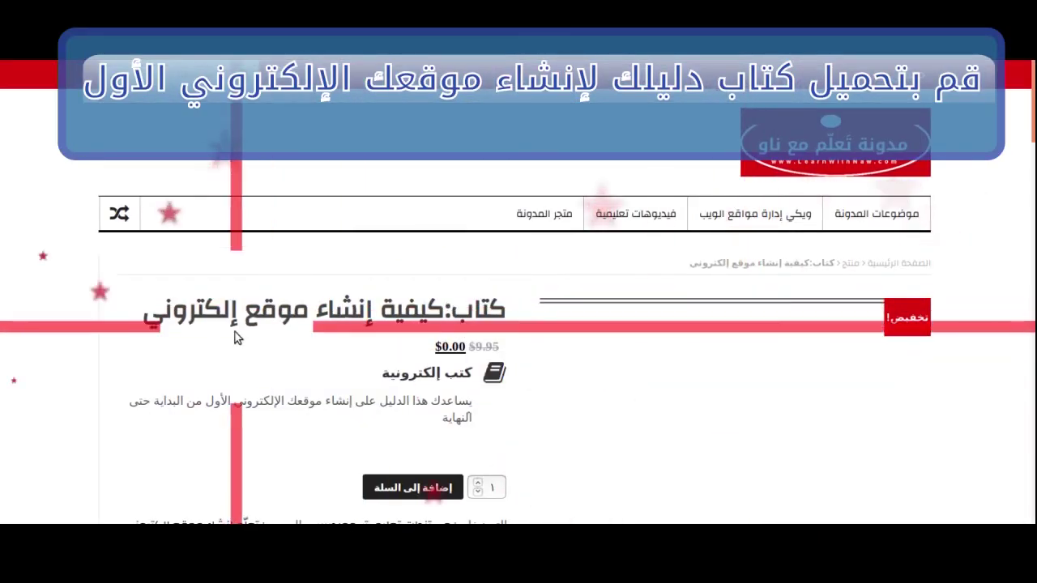
# Add the free website-building ebook to the cart and proceed to checkout.
pyautogui.scroll(-10, 189, 346)
pyautogui.scroll(4, 190, 346)
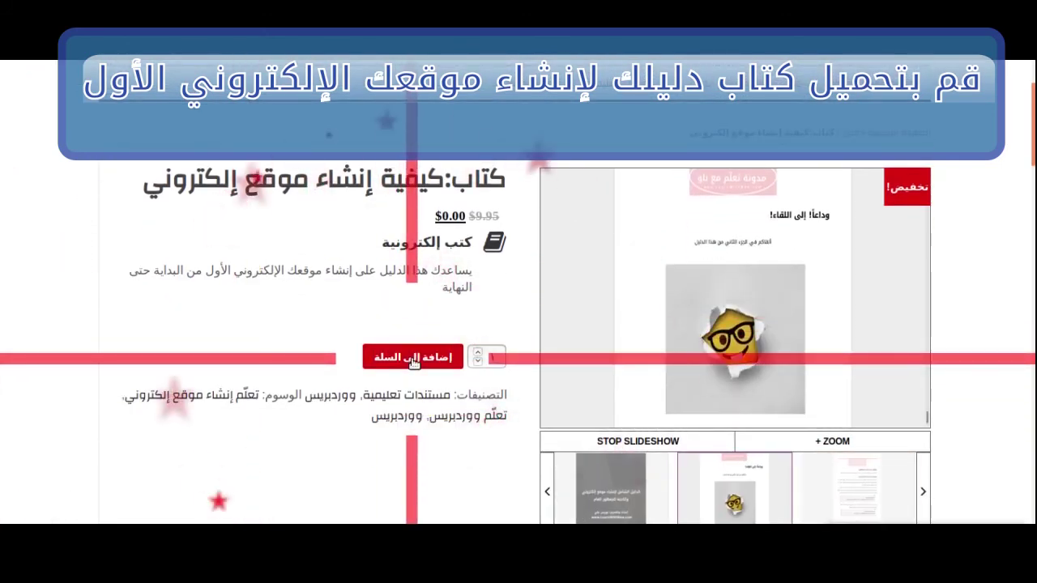
pyautogui.click(413, 359)
pyautogui.scroll(-2, 411, 366)
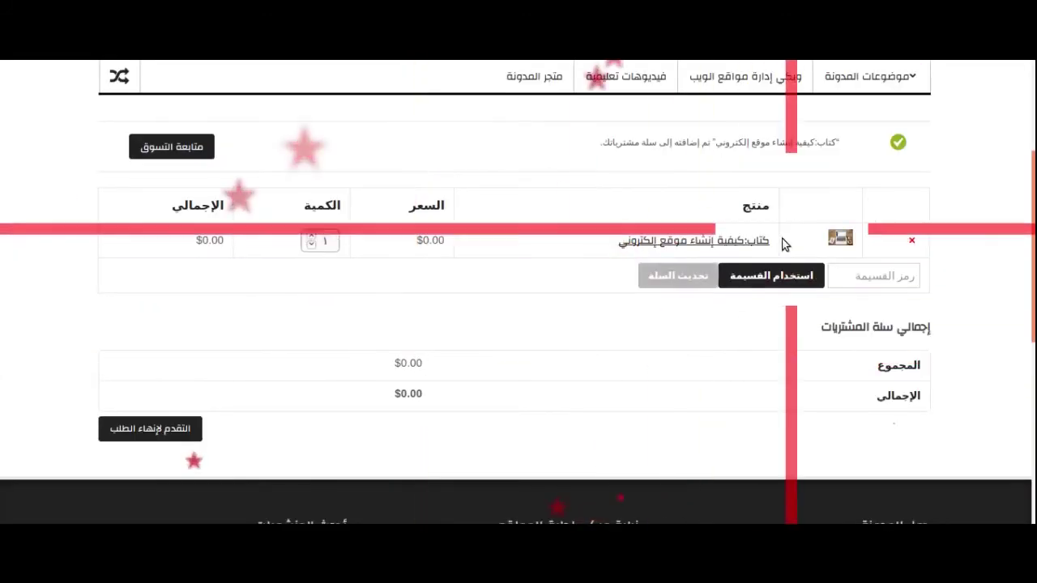
pyautogui.click(149, 432)
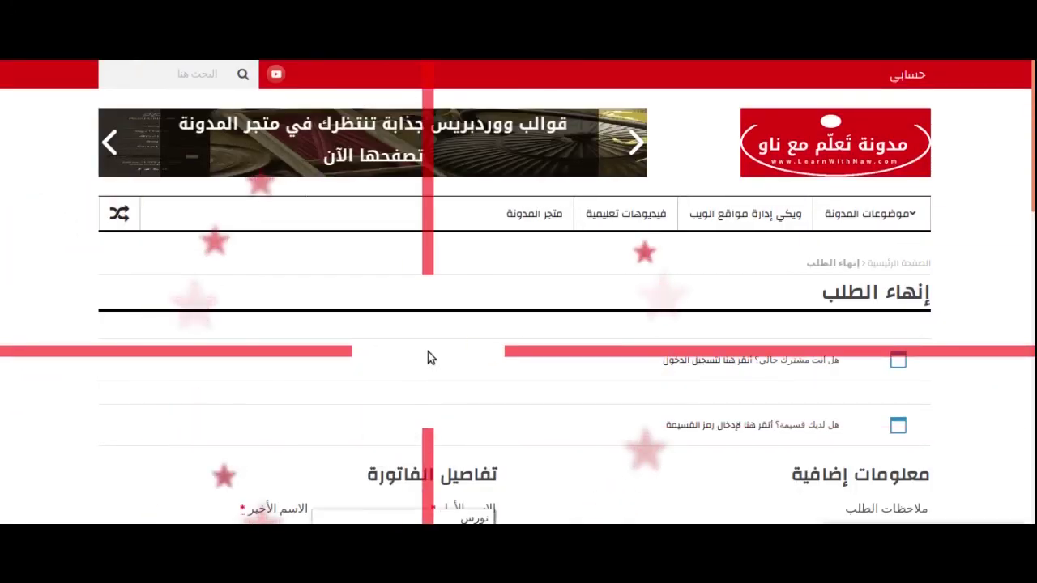
pyautogui.scroll(-2, 100, 425)
# Fill in the buyer's first and last name and choose الأردن as billing country.
pyautogui.click(437, 411)
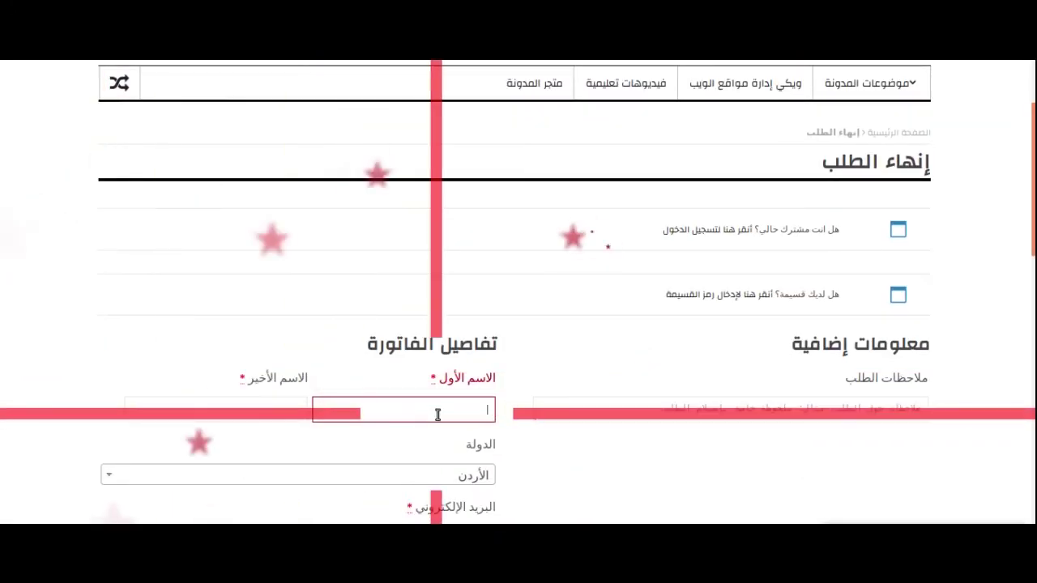
pyautogui.write('نورس')
pyautogui.click(276, 416)
pyautogui.write('عثما')
pyautogui.click(285, 432)
pyautogui.click(390, 432)
pyautogui.write('ال')
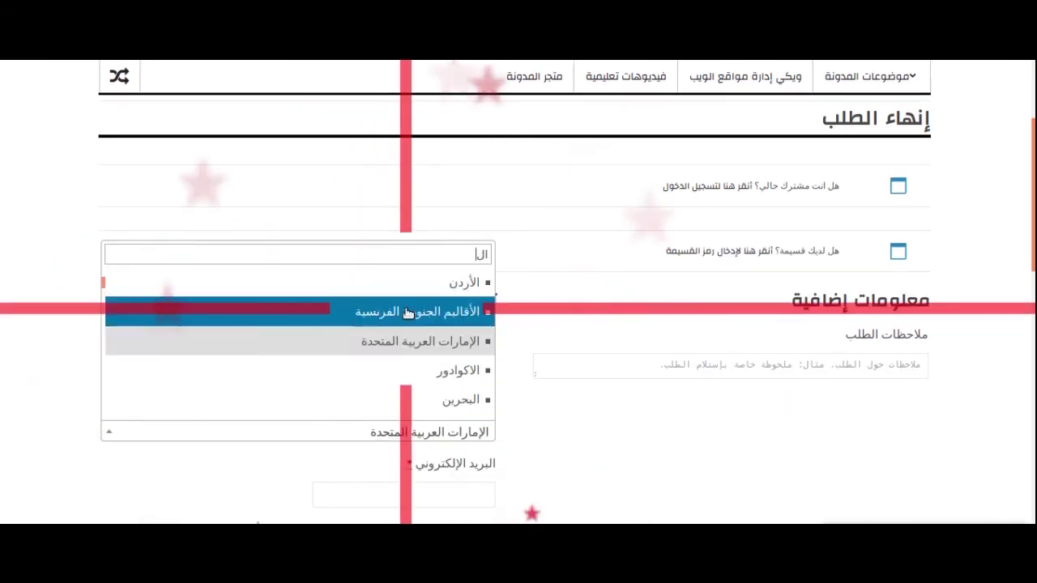
pyautogui.scroll(1, 408, 313)
pyautogui.click(421, 341)
pyautogui.scroll(-1, 566, 470)
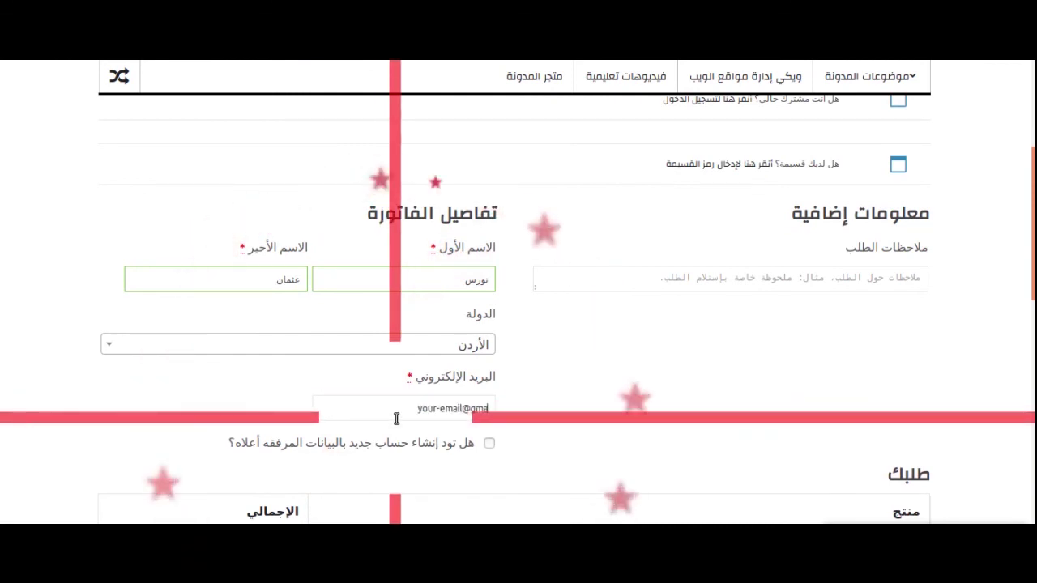
pyautogui.write('om')
# Opt to create an account, accept the terms, confirm the order and download the ebook PDF.
pyautogui.click(490, 398)
pyautogui.scroll(-3, 500, 429)
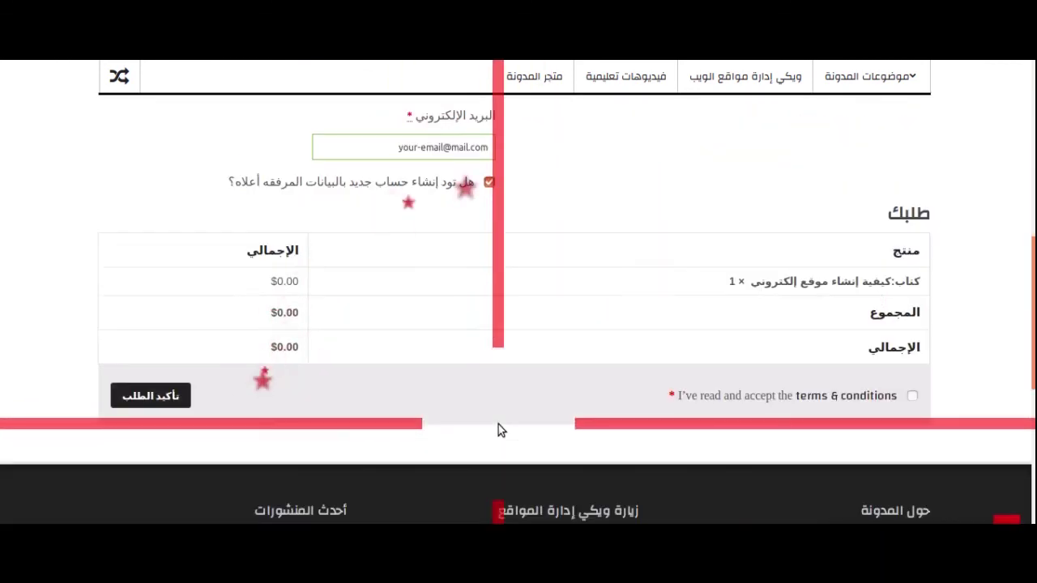
pyautogui.click(912, 396)
pyautogui.click(165, 398)
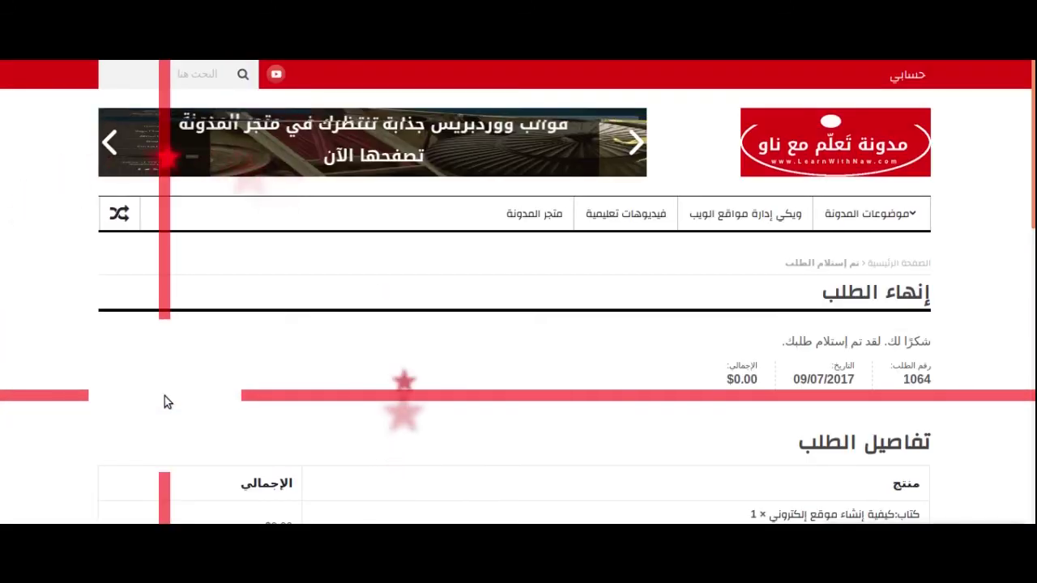
pyautogui.scroll(-3, 164, 397)
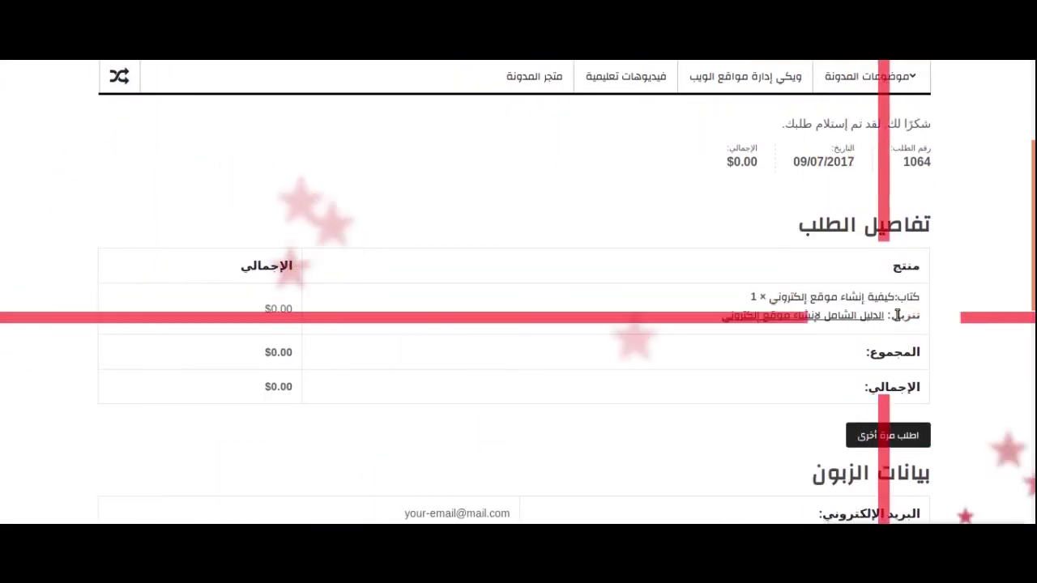
pyautogui.click(777, 317)
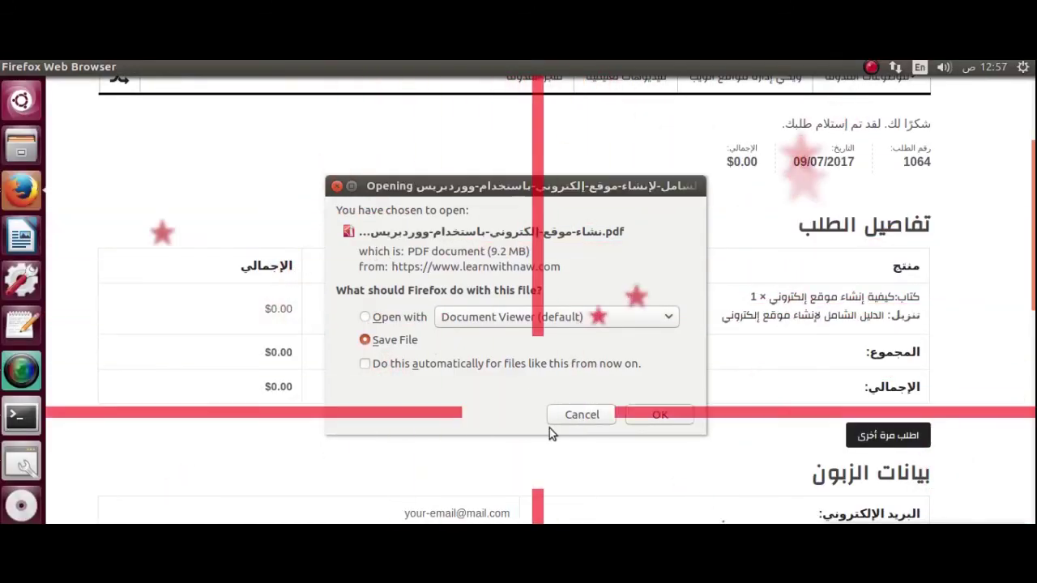